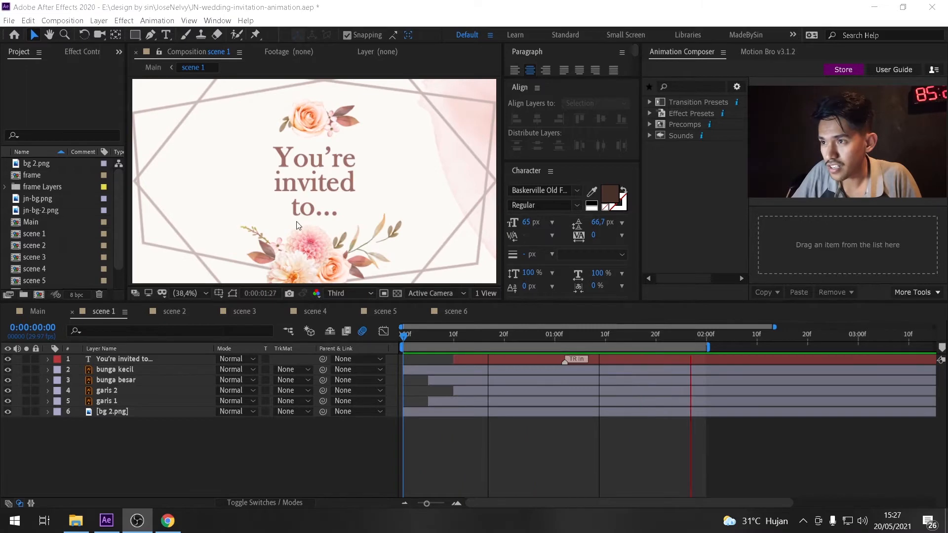
Preview the scene 2 through scene 6 compositions one after another.
{"action": "left_click", "coordinate": [171, 313]}
{"action": "key", "text": "space"}
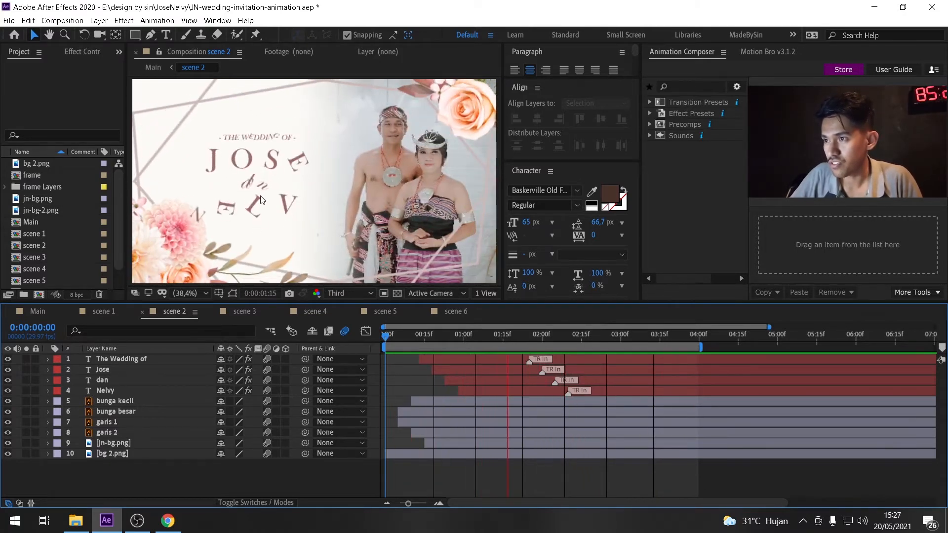
{"action": "left_click", "coordinate": [236, 309]}
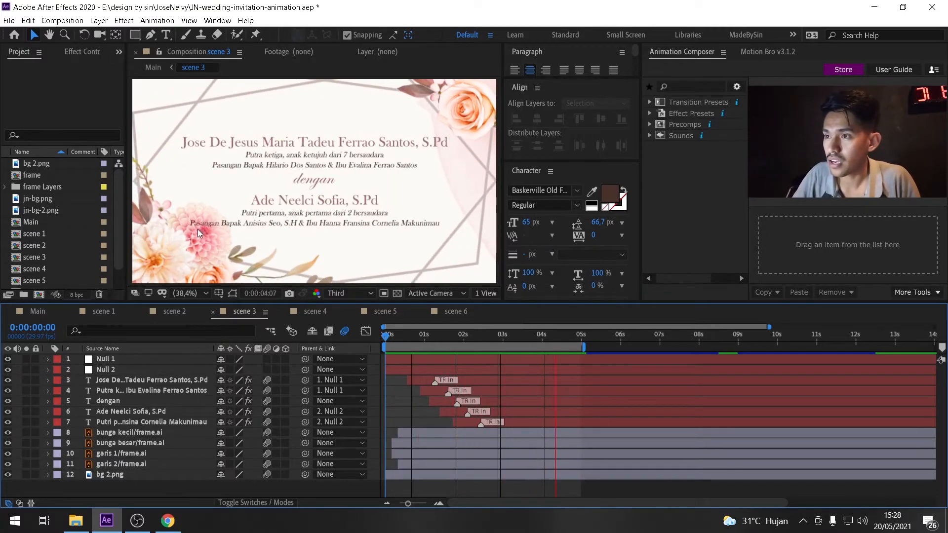
{"action": "left_click", "coordinate": [326, 312]}
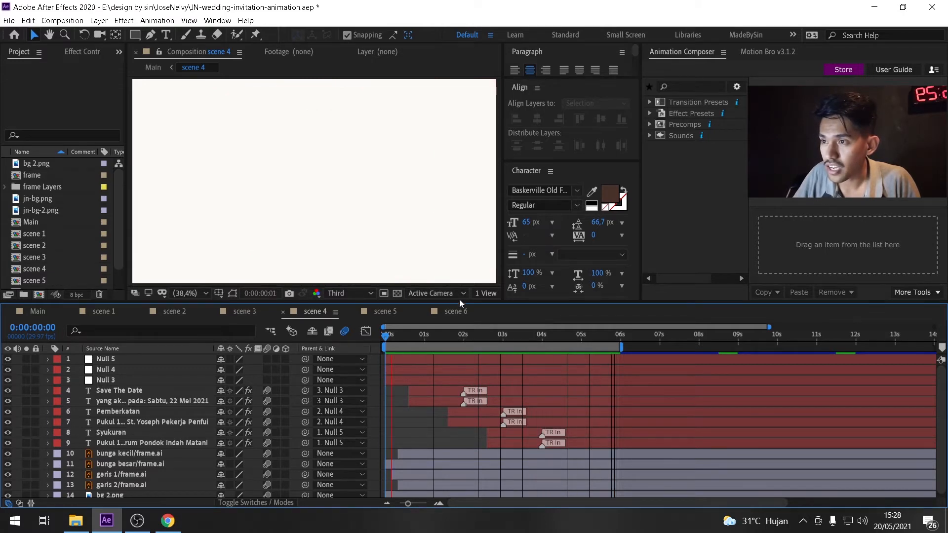
{"action": "left_click", "coordinate": [395, 313]}
{"action": "key", "text": "space"}
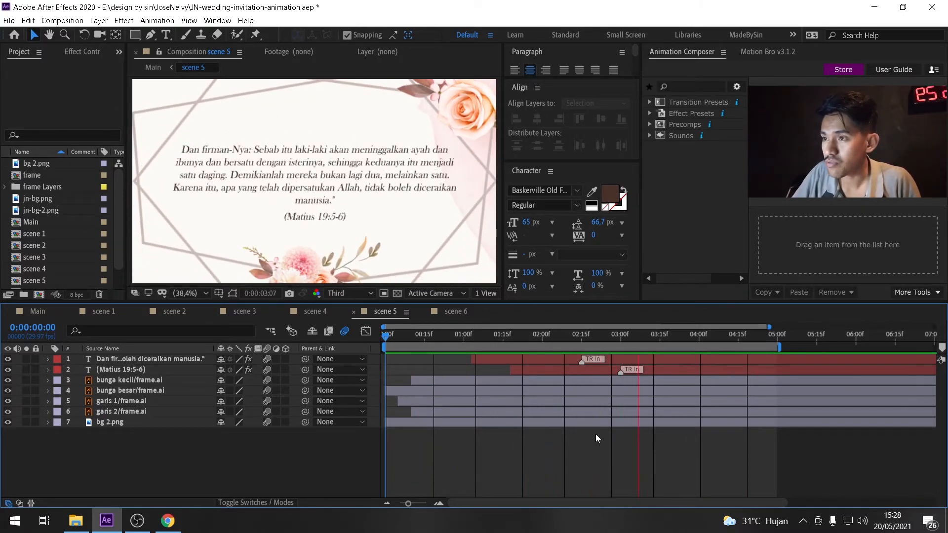
{"action": "left_click", "coordinate": [450, 312]}
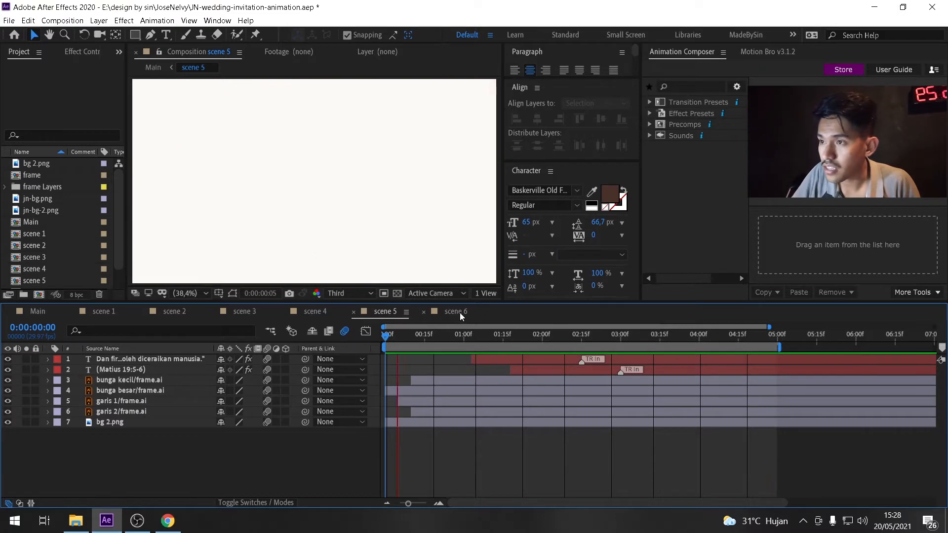
{"action": "key", "text": "space"}
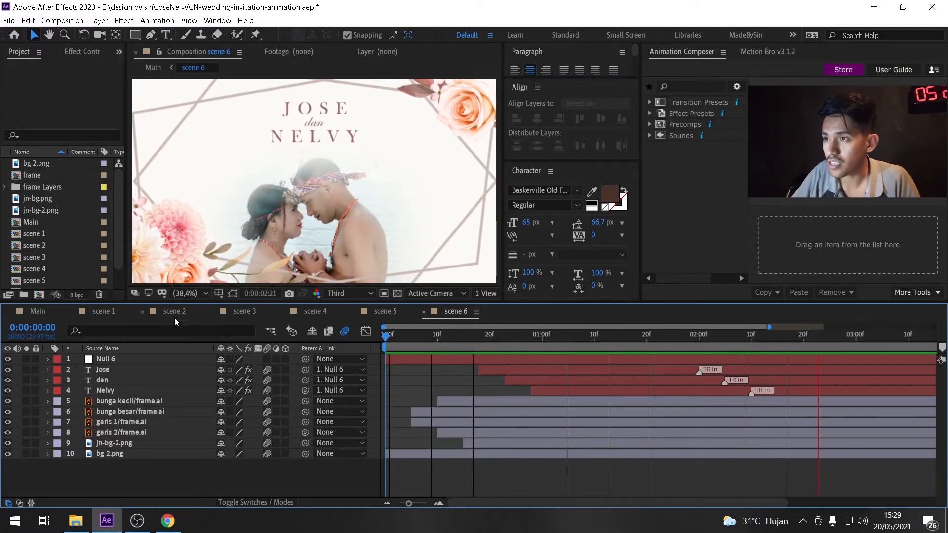
Flip through all scene composition tabs and return to scene 1.
{"action": "left_click", "coordinate": [102, 312]}
{"action": "left_click", "coordinate": [170, 311]}
{"action": "left_click", "coordinate": [261, 310]}
{"action": "left_click", "coordinate": [325, 312]}
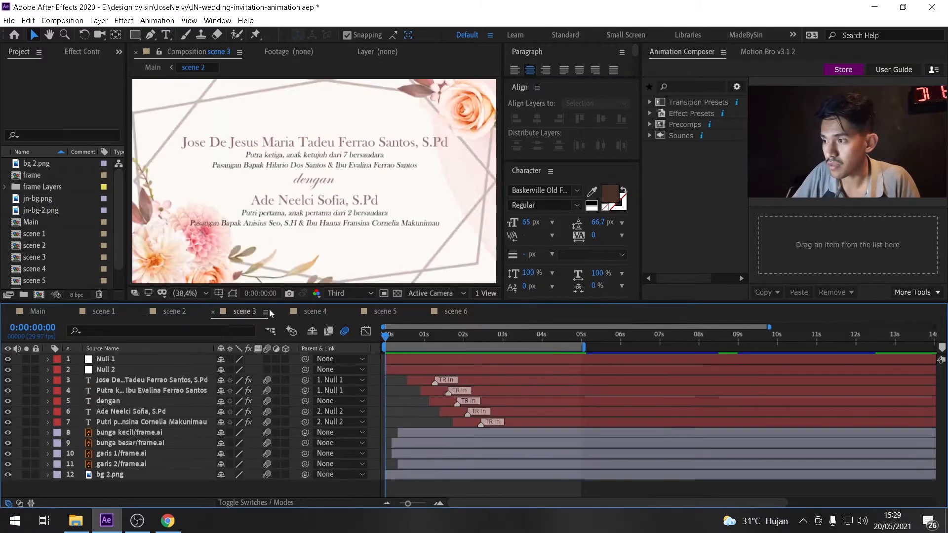
{"action": "left_click", "coordinate": [385, 311]}
{"action": "left_click", "coordinate": [448, 313]}
{"action": "left_click", "coordinate": [104, 313]}
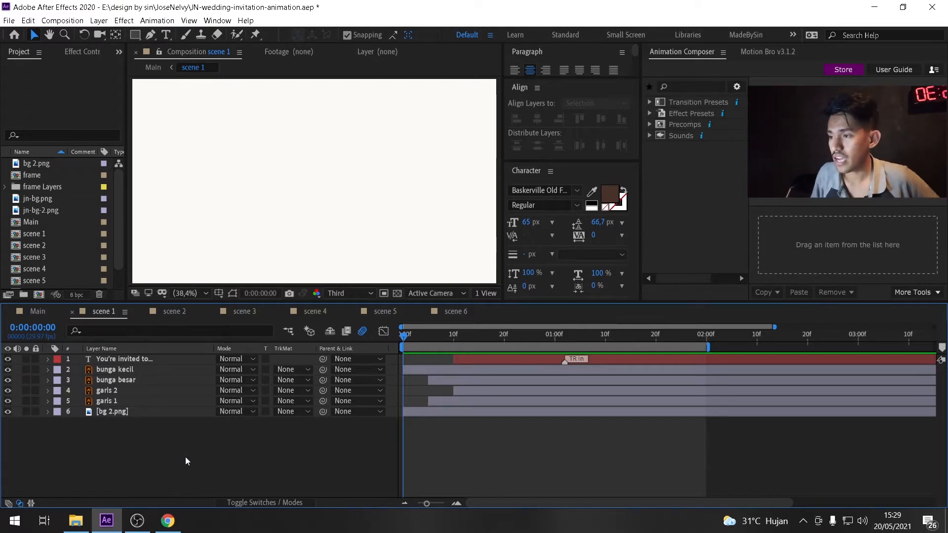
Scrub scene 1 and toggle each layer's visibility to examine how the layers build the frame.
{"action": "left_click_drag", "start_coordinate": [402, 335], "coordinate": [526, 365]}
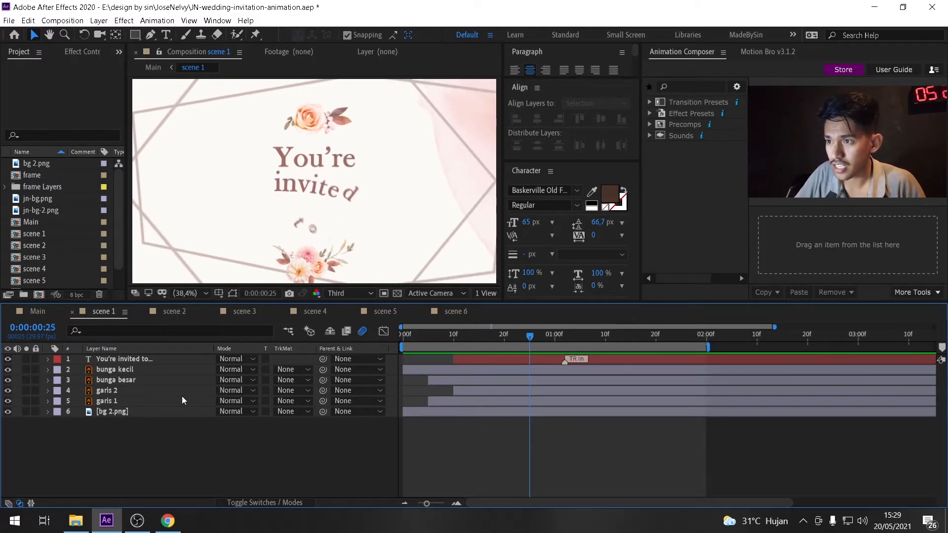
{"action": "left_click", "coordinate": [7, 411]}
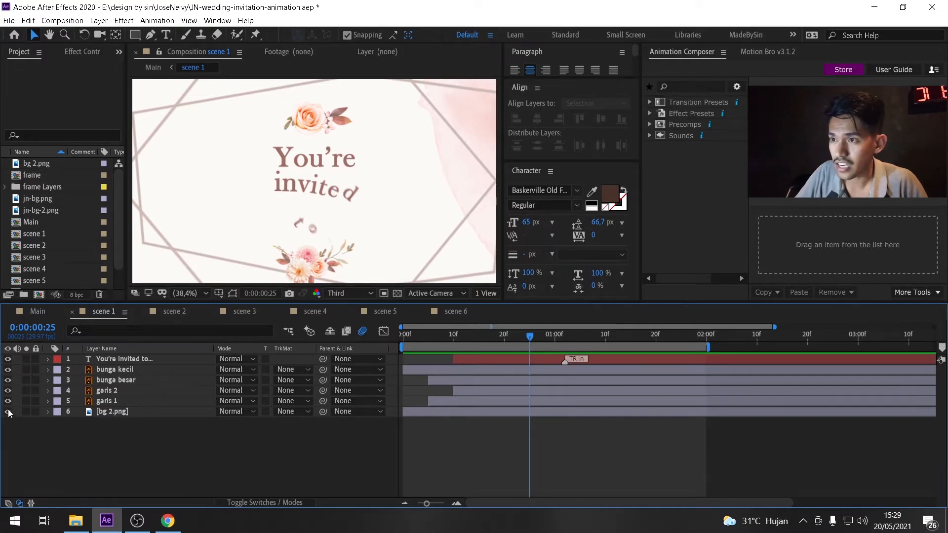
{"action": "left_click", "coordinate": [113, 412]}
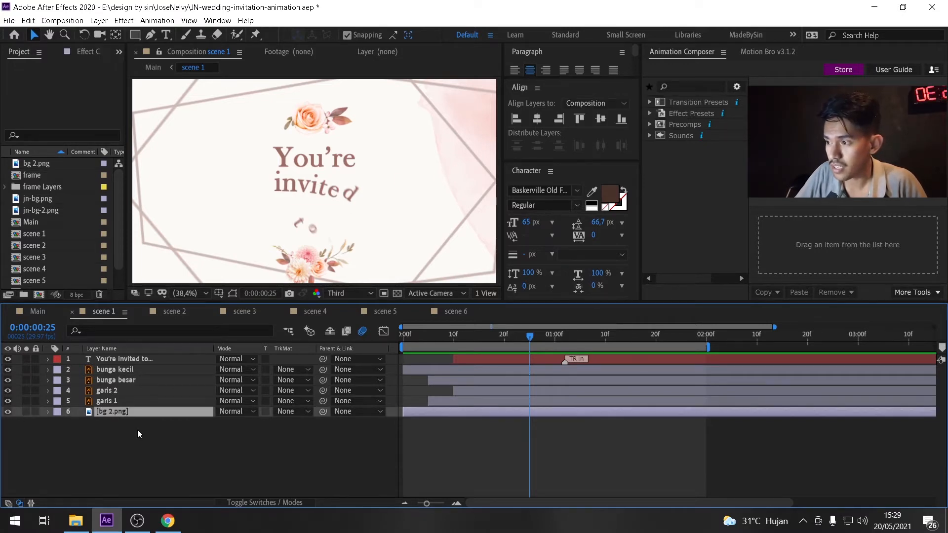
{"action": "left_click", "coordinate": [7, 411]}
{"action": "left_click", "coordinate": [8, 411]}
{"action": "left_click", "coordinate": [7, 401]}
{"action": "left_click", "coordinate": [8, 403]}
{"action": "left_click", "coordinate": [8, 402]}
{"action": "left_click", "coordinate": [8, 403]}
{"action": "left_click", "coordinate": [8, 403]}
{"action": "left_click", "coordinate": [8, 402]}
{"action": "left_click", "coordinate": [8, 401]}
{"action": "left_click", "coordinate": [8, 402]}
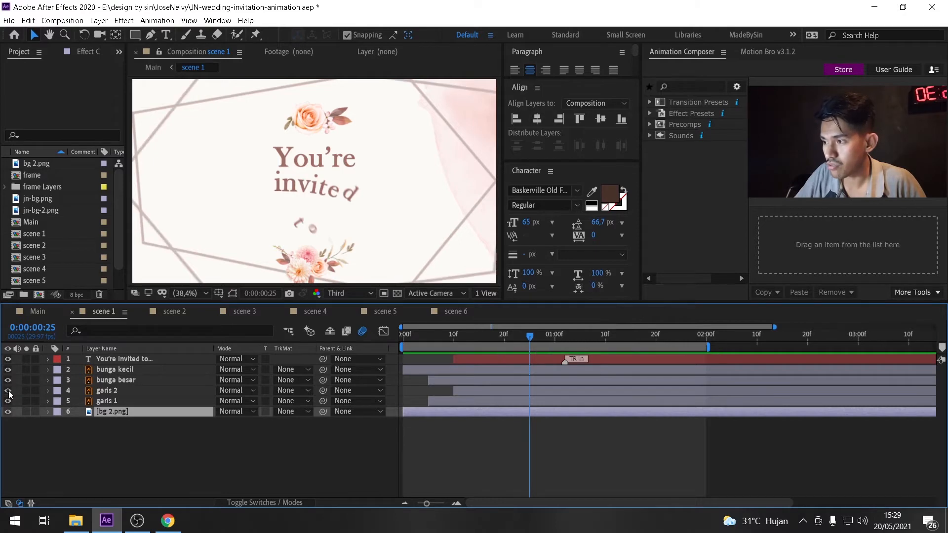
{"action": "left_click", "coordinate": [8, 380]}
{"action": "left_click", "coordinate": [8, 380]}
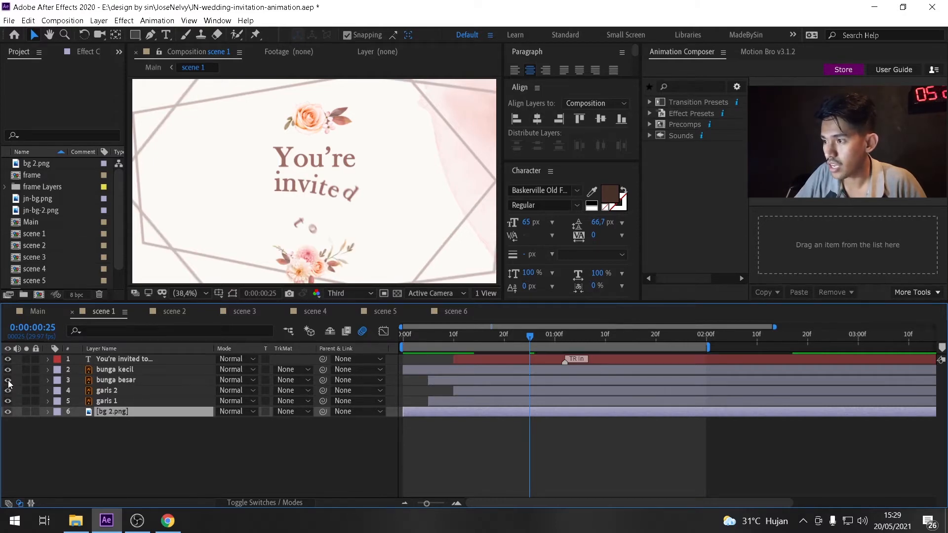
{"action": "left_click", "coordinate": [107, 381]}
{"action": "left_click", "coordinate": [8, 369]}
{"action": "left_click", "coordinate": [8, 370]}
{"action": "left_click", "coordinate": [8, 380]}
{"action": "left_click", "coordinate": [8, 380]}
{"action": "left_click_drag", "start_coordinate": [420, 336], "coordinate": [433, 337]}
Select the flower, line and bg 2.png layers and reveal their Scale properties.
{"action": "left_click", "coordinate": [112, 412]}
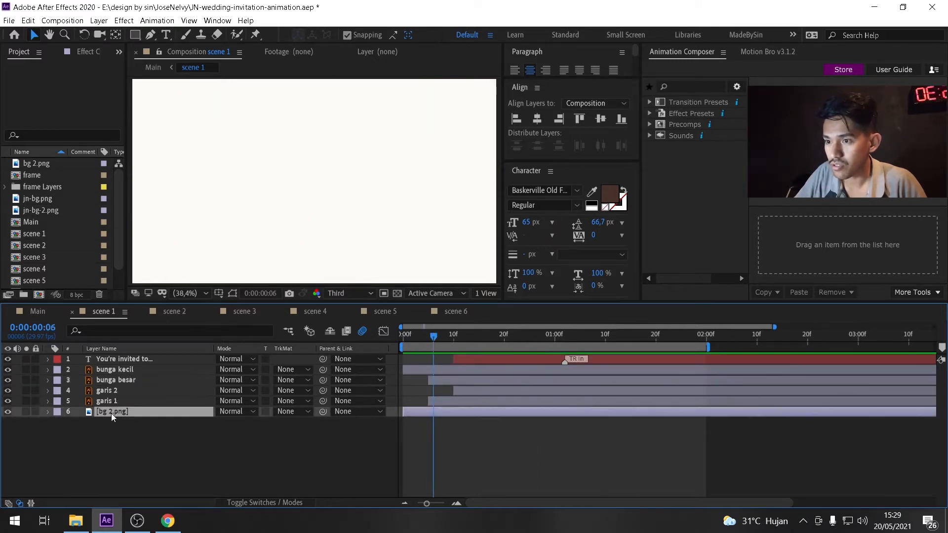
{"action": "left_click", "coordinate": [111, 371], "text": "shift"}
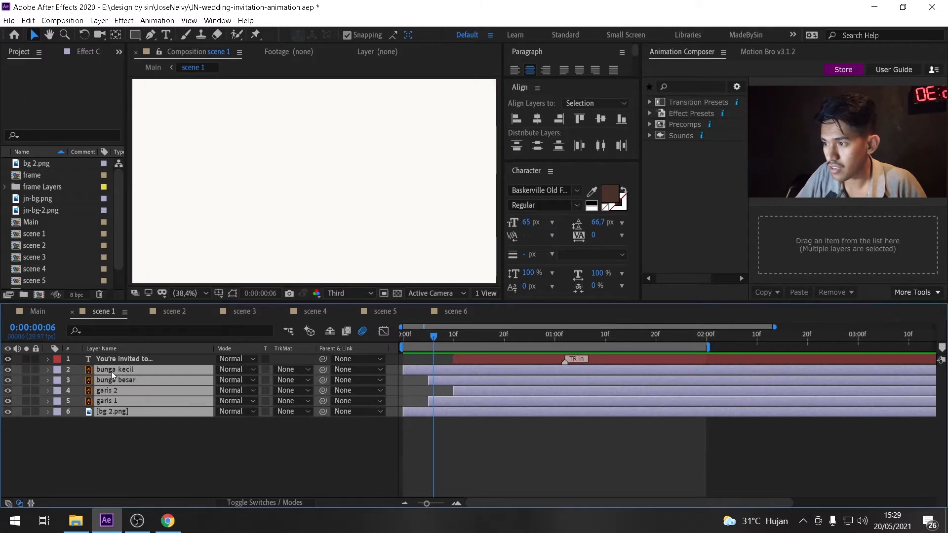
{"action": "key", "text": "s"}
{"action": "left_click", "coordinate": [471, 481]}
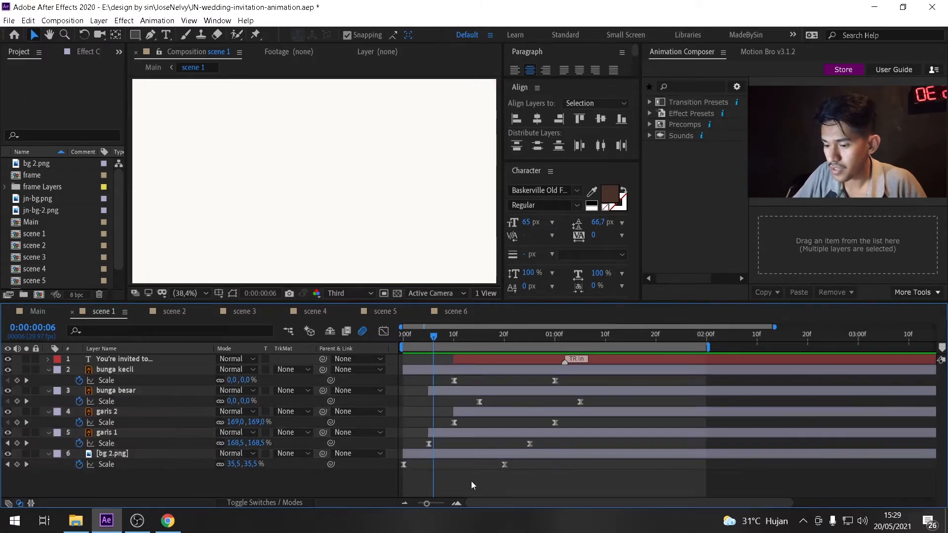
Select bg 2.png and scrub through the start of its scale animation.
{"action": "left_click", "coordinate": [129, 454]}
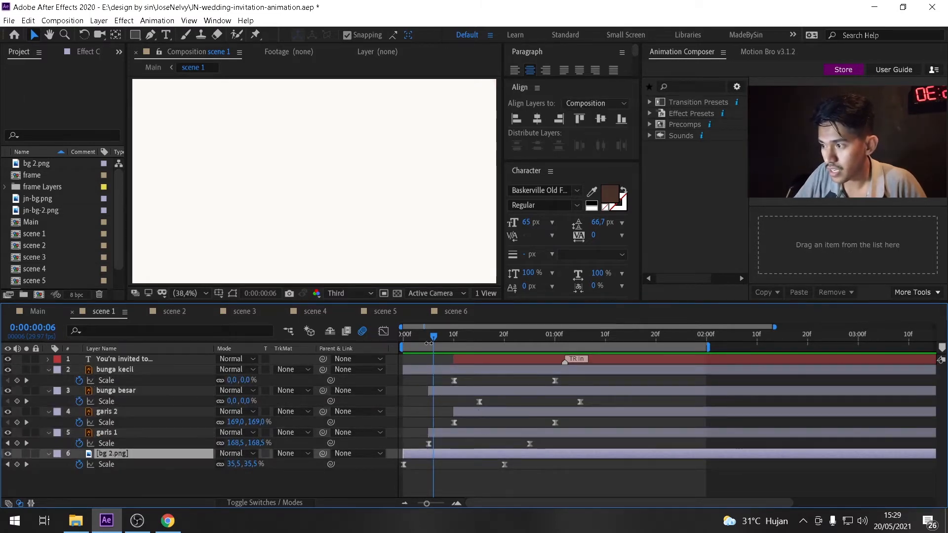
{"action": "left_click", "coordinate": [405, 336]}
{"action": "left_click_drag", "start_coordinate": [428, 345], "coordinate": [360, 392]}
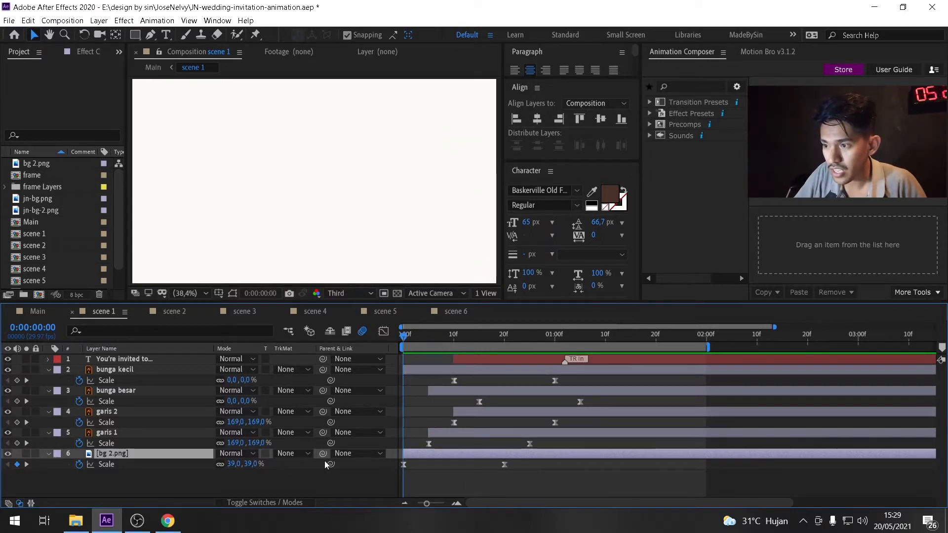
{"action": "left_click_drag", "start_coordinate": [402, 340], "coordinate": [392, 394]}
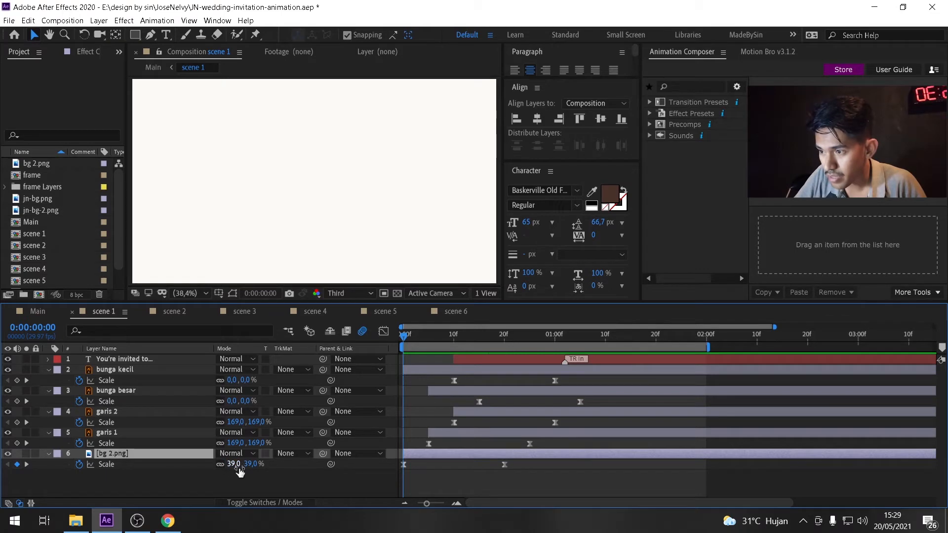
{"action": "left_click_drag", "start_coordinate": [413, 338], "coordinate": [507, 365]}
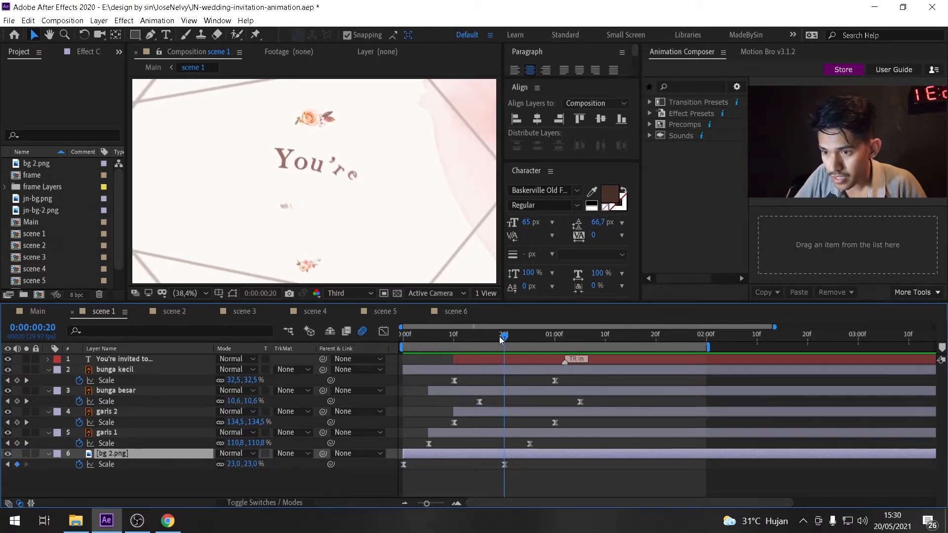
{"action": "left_click_drag", "start_coordinate": [503, 338], "coordinate": [477, 354]}
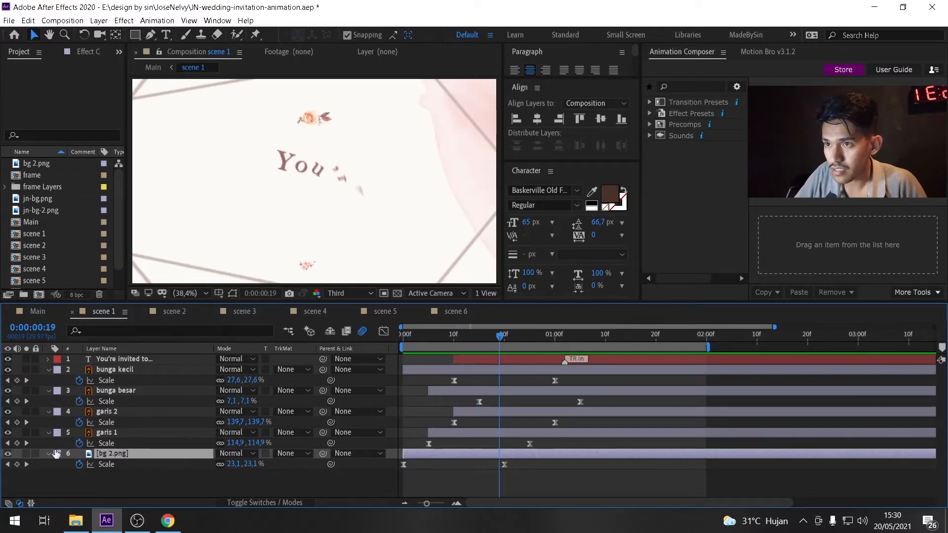
Solo bg 2.png and the garis layers in turn while scrubbing to inspect their scale animation.
{"action": "left_click", "coordinate": [26, 453]}
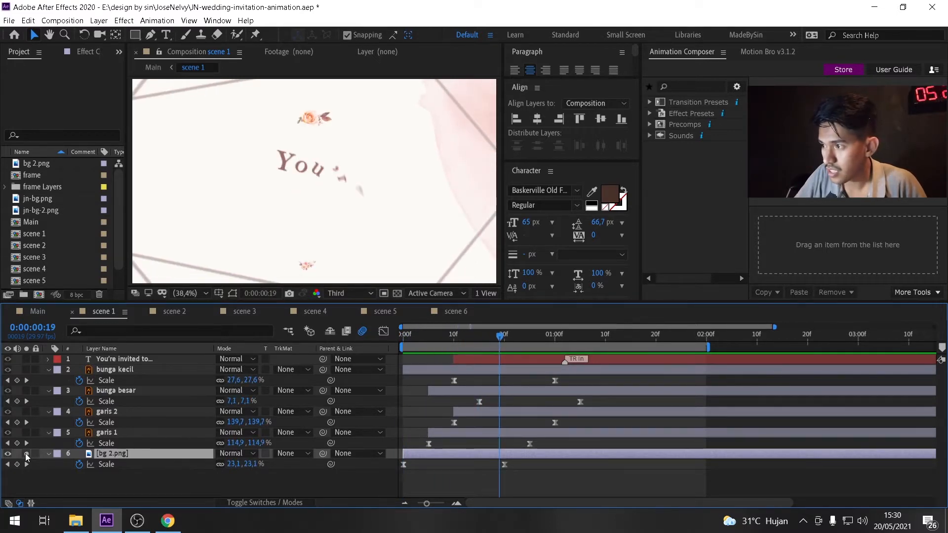
{"action": "left_click_drag", "start_coordinate": [422, 337], "coordinate": [404, 406]}
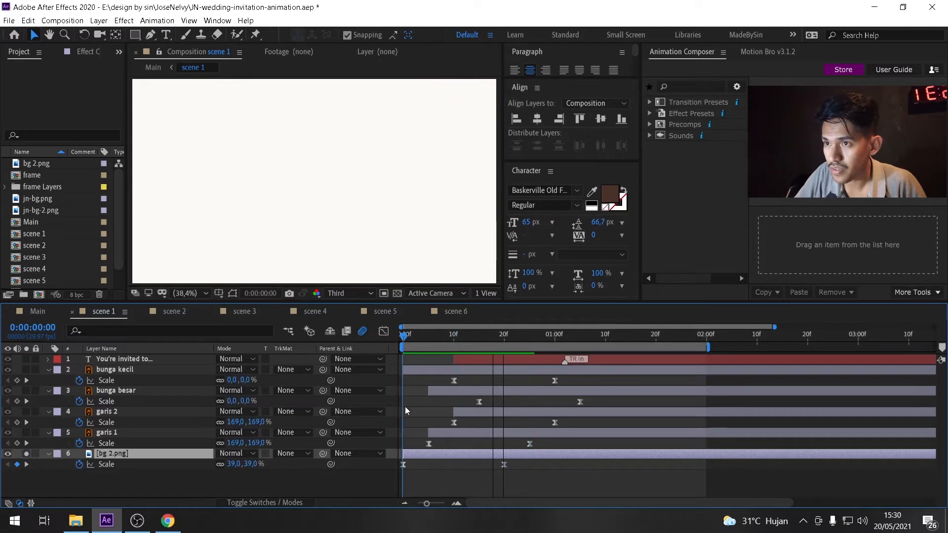
{"action": "left_click", "coordinate": [26, 432]}
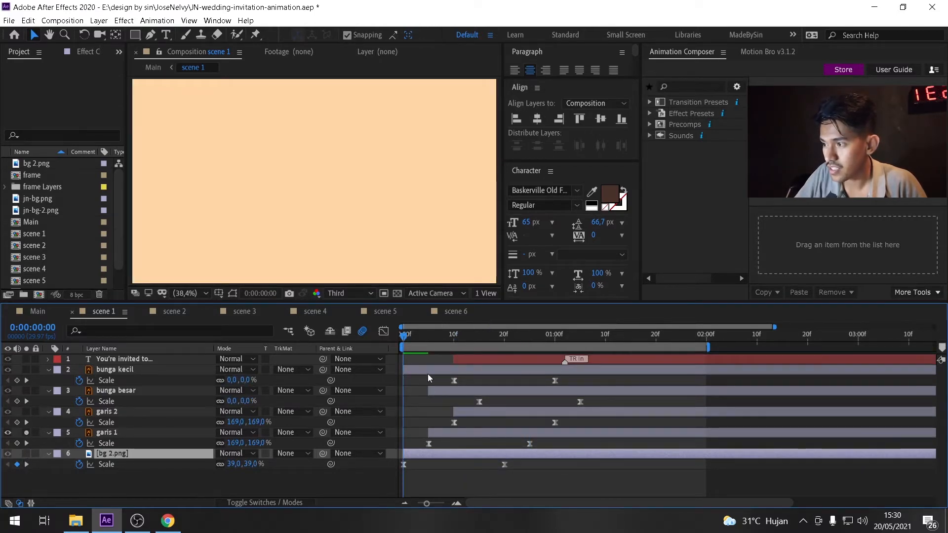
{"action": "left_click_drag", "start_coordinate": [414, 339], "coordinate": [500, 363]}
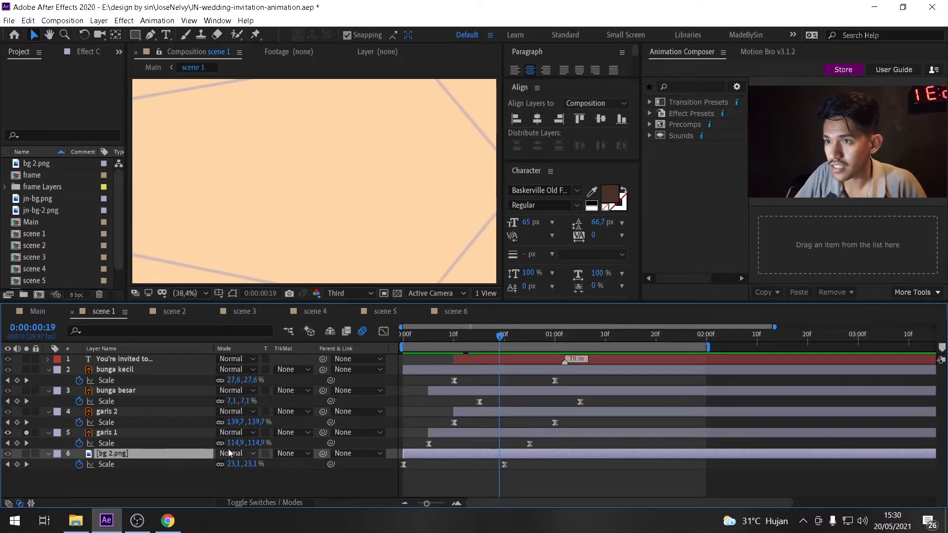
{"action": "left_click", "coordinate": [26, 411]}
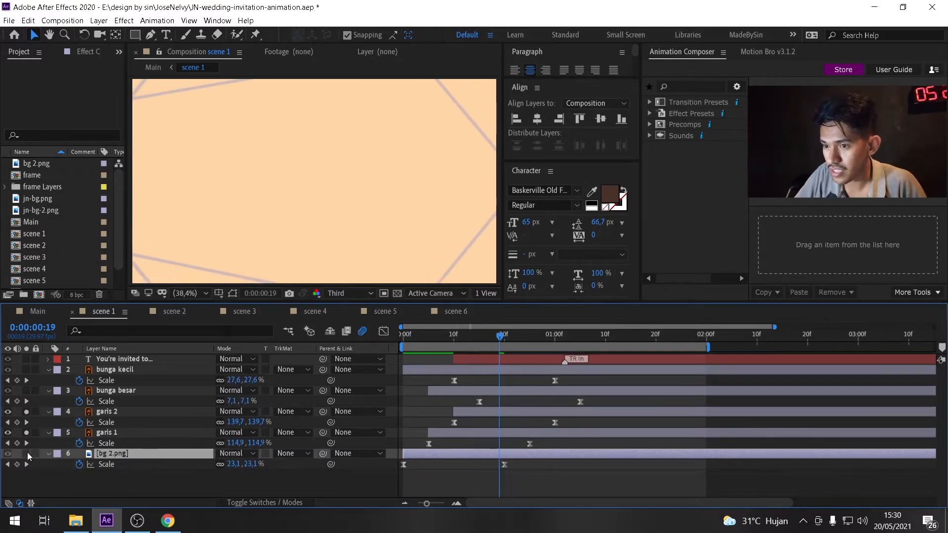
{"action": "left_click", "coordinate": [26, 453]}
{"action": "left_click", "coordinate": [26, 411]}
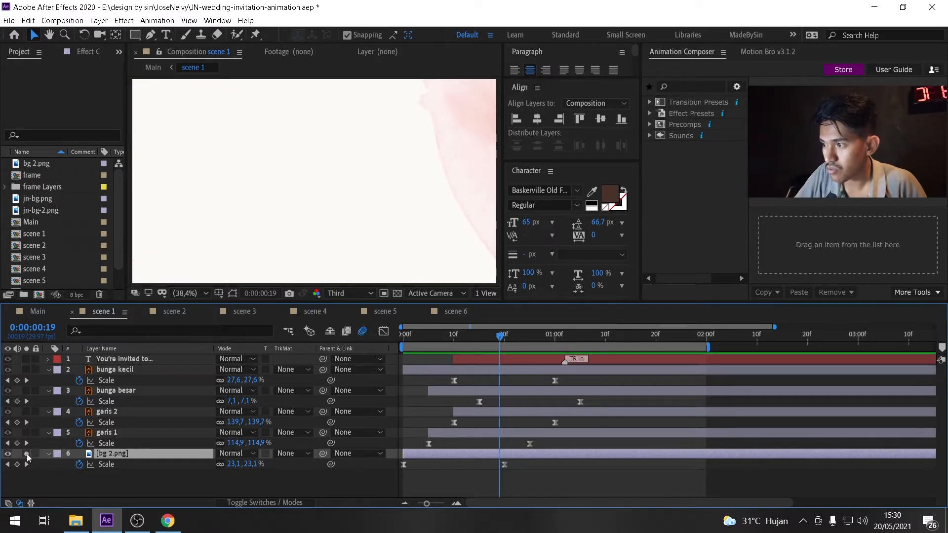
{"action": "left_click", "coordinate": [26, 453]}
Select the garis layers and scrub up to 1:05 to inspect their scale keyframes.
{"action": "left_click", "coordinate": [125, 432]}
{"action": "left_click", "coordinate": [120, 412]}
{"action": "left_click_drag", "start_coordinate": [403, 335], "coordinate": [550, 377]}
{"action": "left_click", "coordinate": [443, 434]}
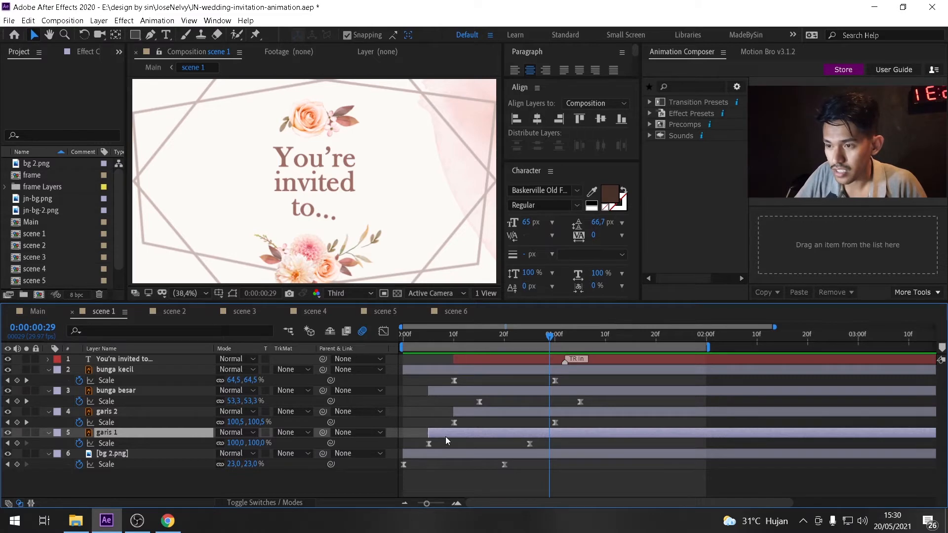
{"action": "left_click_drag", "start_coordinate": [425, 335], "coordinate": [580, 367]}
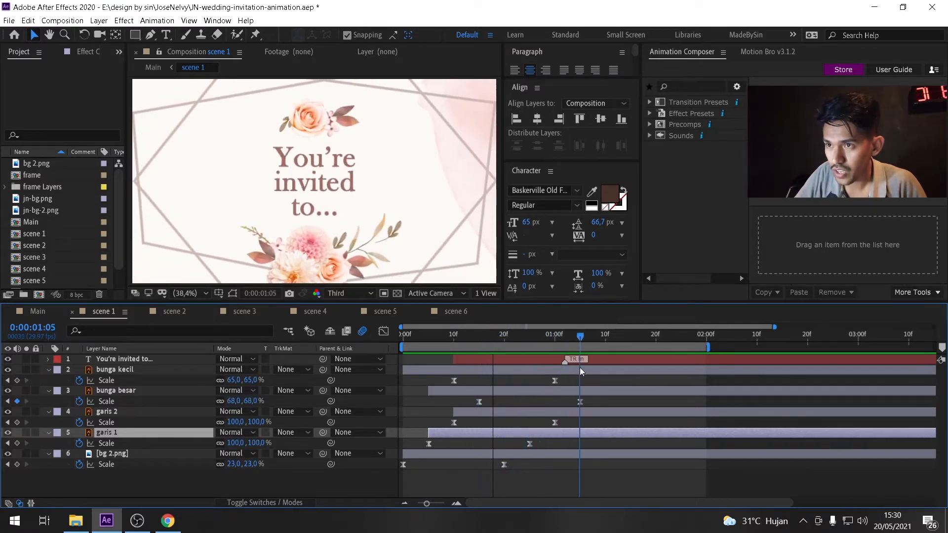
Select bunga besar and scrub across its scale keyframes to inspect the pop-in timing.
{"action": "left_click", "coordinate": [148, 390]}
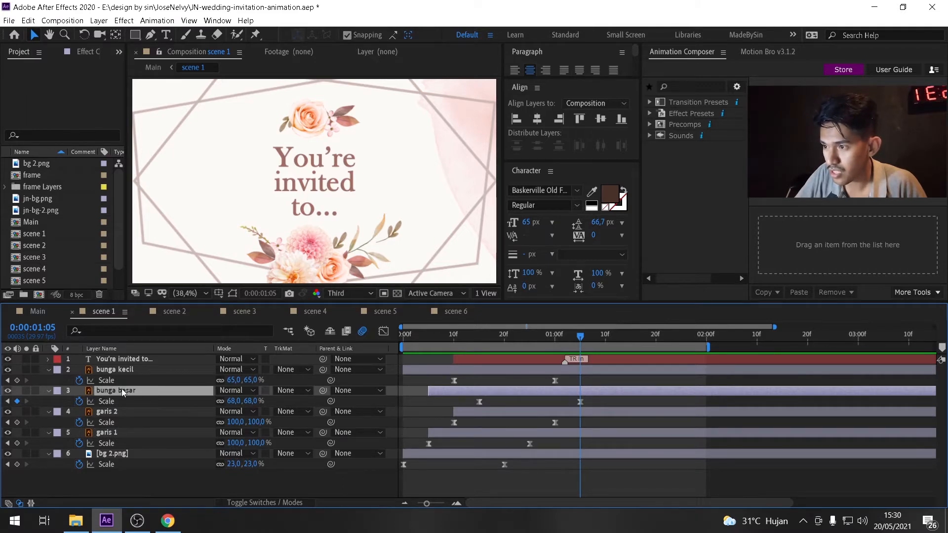
{"action": "left_click", "coordinate": [454, 343]}
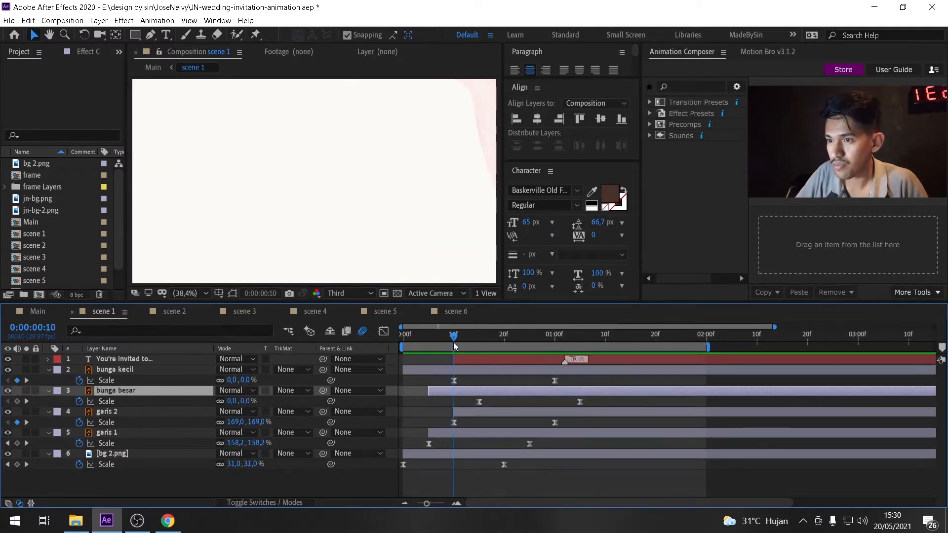
{"action": "left_click", "coordinate": [478, 413]}
{"action": "left_click", "coordinate": [118, 390]}
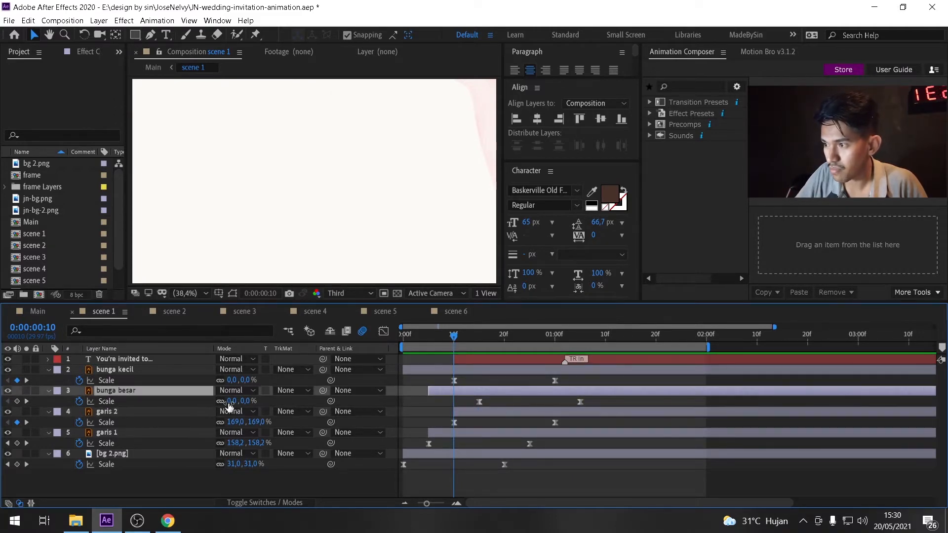
{"action": "left_click_drag", "start_coordinate": [470, 336], "coordinate": [478, 339]}
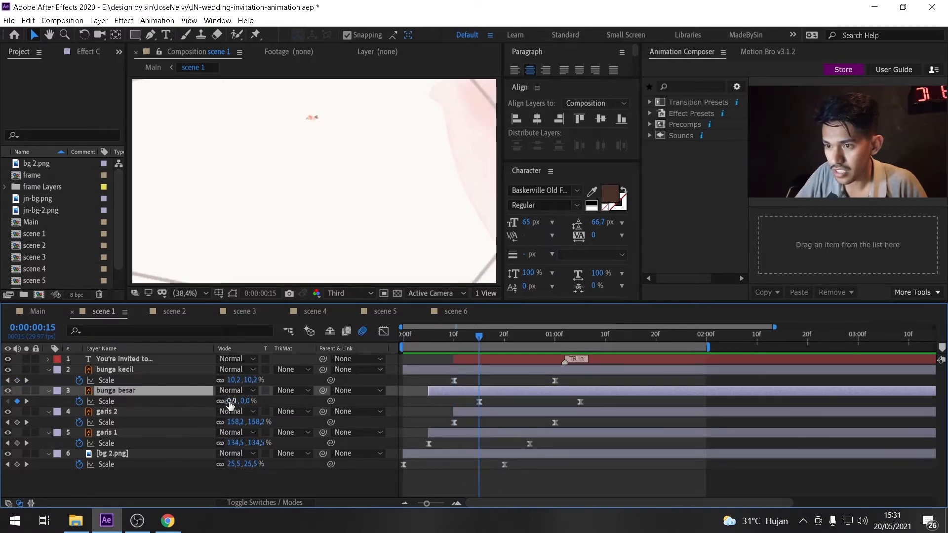
{"action": "left_click_drag", "start_coordinate": [479, 340], "coordinate": [580, 359]}
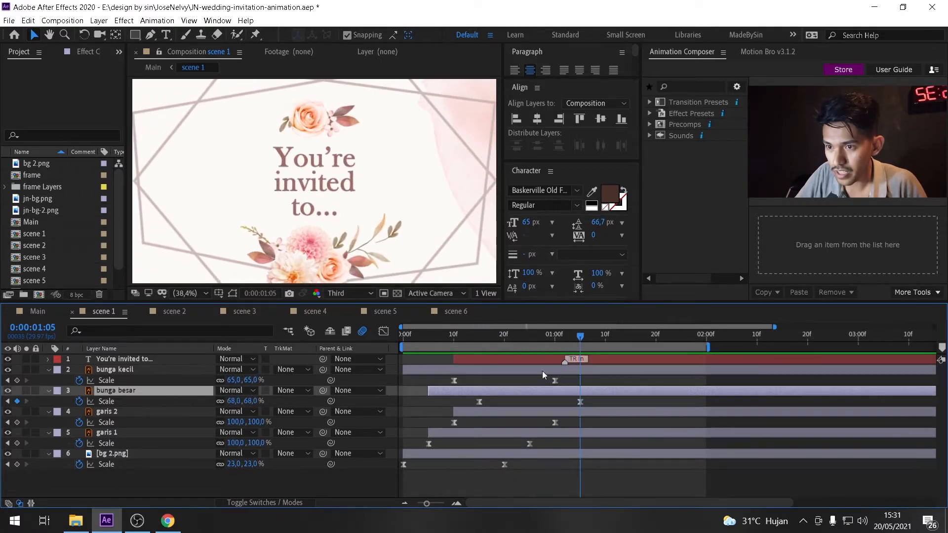
{"action": "left_click_drag", "start_coordinate": [450, 330], "coordinate": [579, 359]}
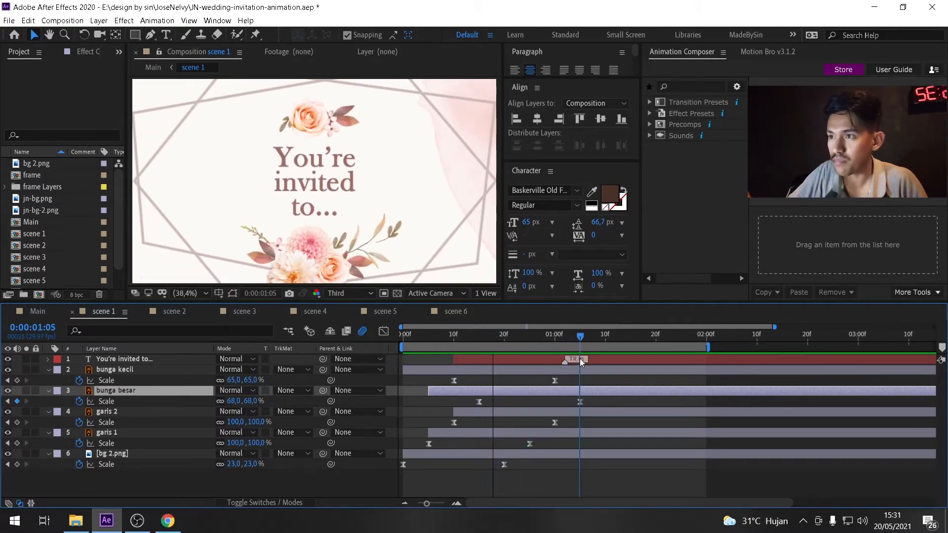
Select bunga kecil and scrub across its scale keyframes up to 1:00.
{"action": "left_click", "coordinate": [483, 370]}
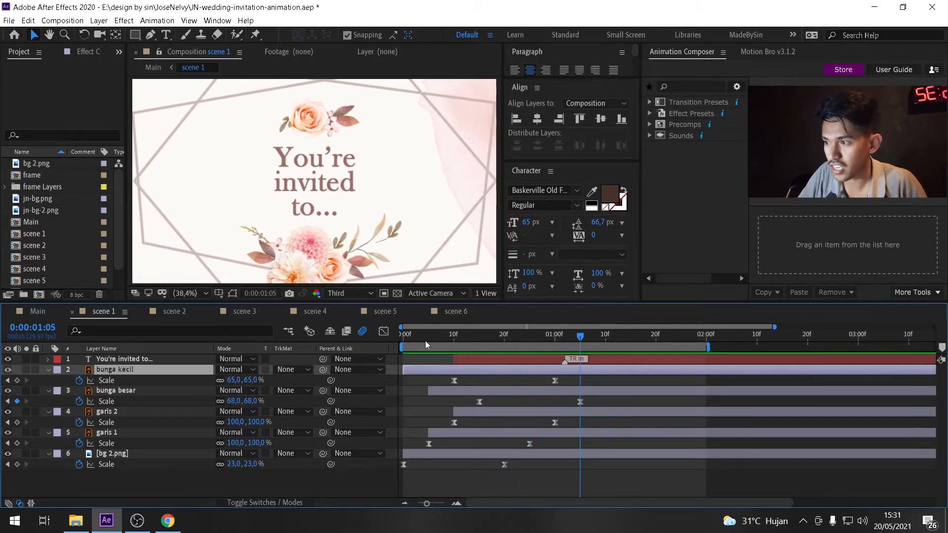
{"action": "left_click_drag", "start_coordinate": [425, 340], "coordinate": [484, 348]}
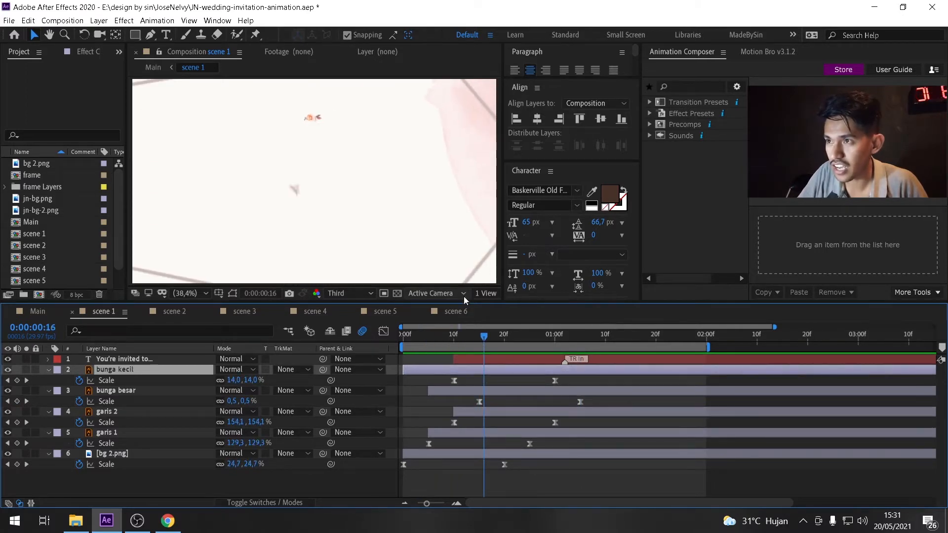
{"action": "left_click_drag", "start_coordinate": [484, 336], "coordinate": [555, 348]}
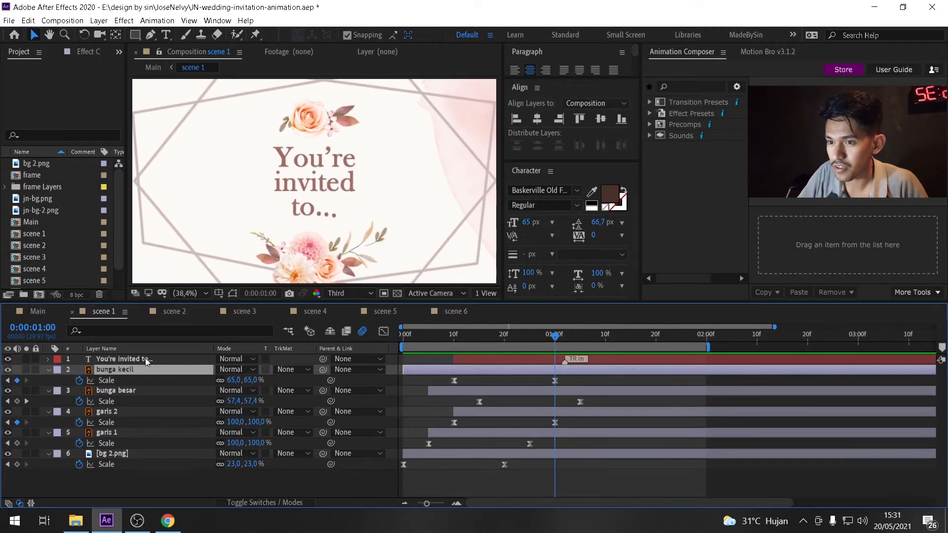
Select the You're invited to text layer and scrub and play through its text animation.
{"action": "left_click", "coordinate": [146, 360]}
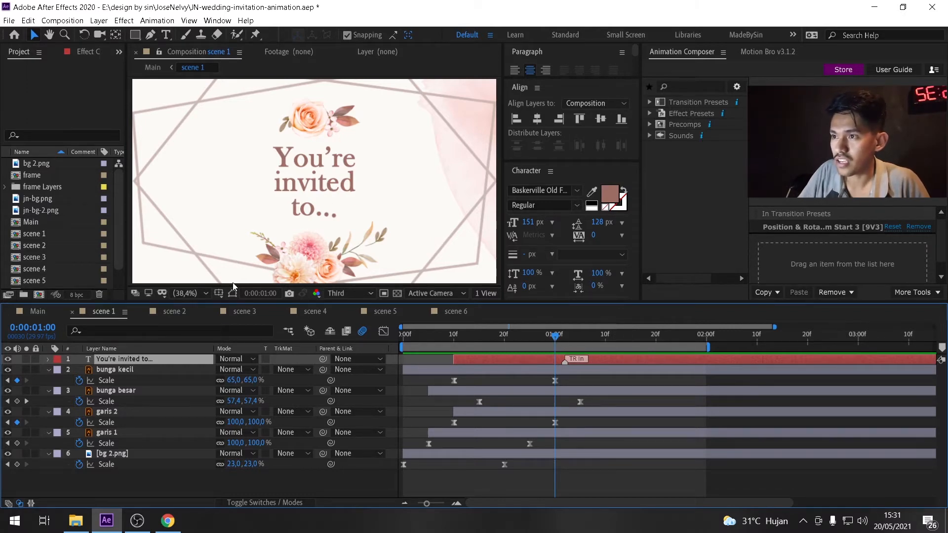
{"action": "left_click_drag", "start_coordinate": [448, 339], "coordinate": [514, 352]}
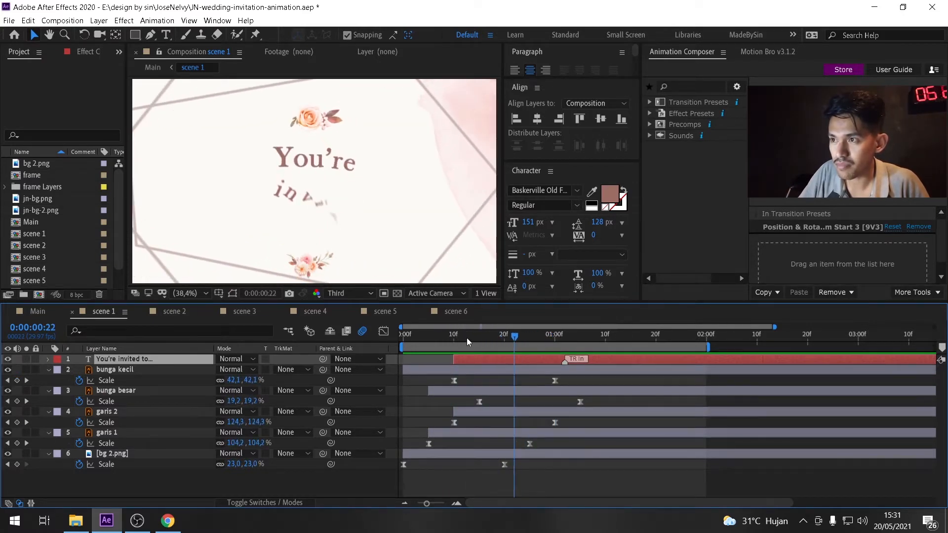
{"action": "key", "text": "space"}
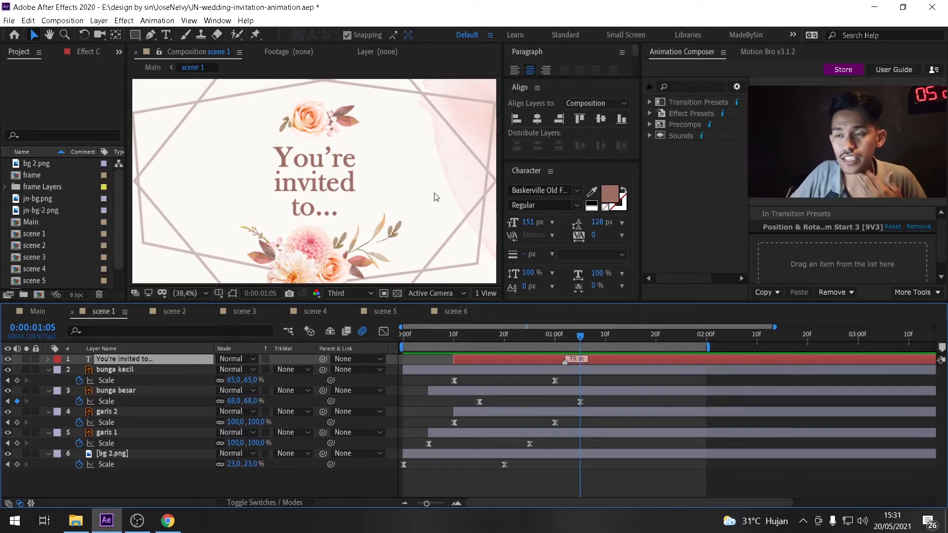
Browse the Animation Composer effect presets, expanding the Text and 2D Layer Transformations folders.
{"action": "left_click", "coordinate": [650, 114]}
{"action": "left_click", "coordinate": [662, 135]}
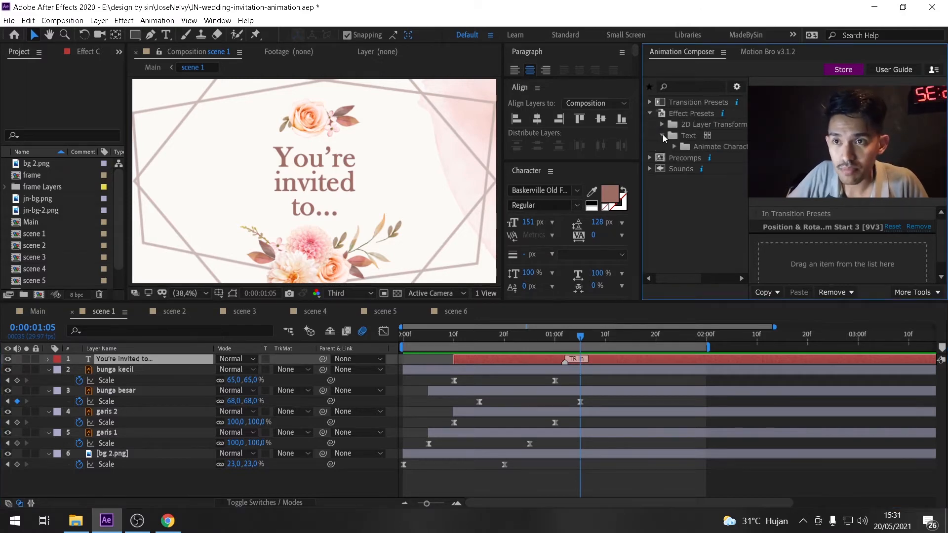
{"action": "left_click", "coordinate": [674, 147]}
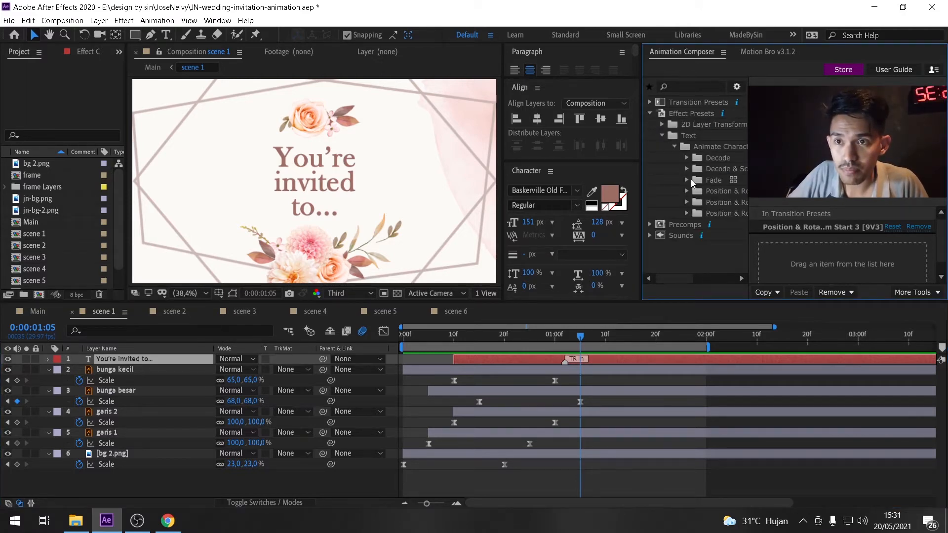
{"action": "left_click", "coordinate": [662, 135]}
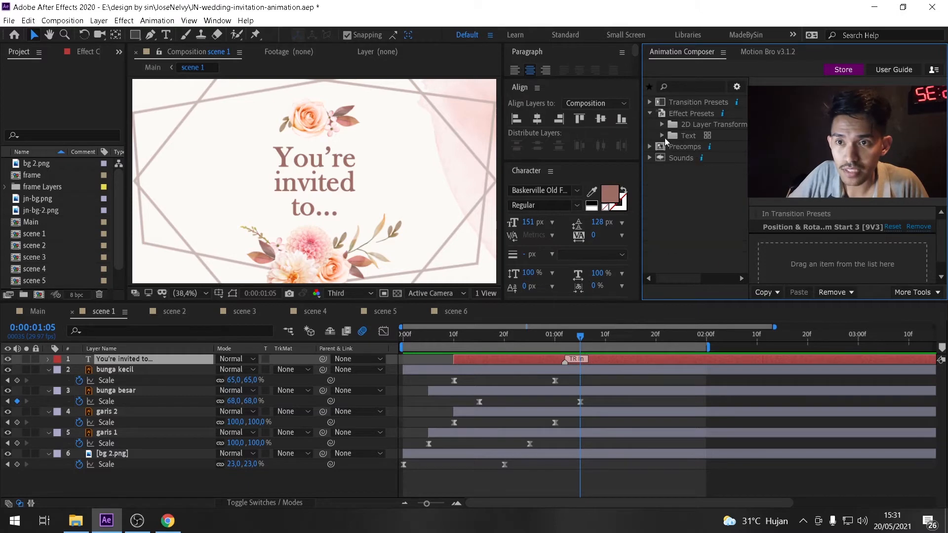
{"action": "left_click", "coordinate": [662, 124]}
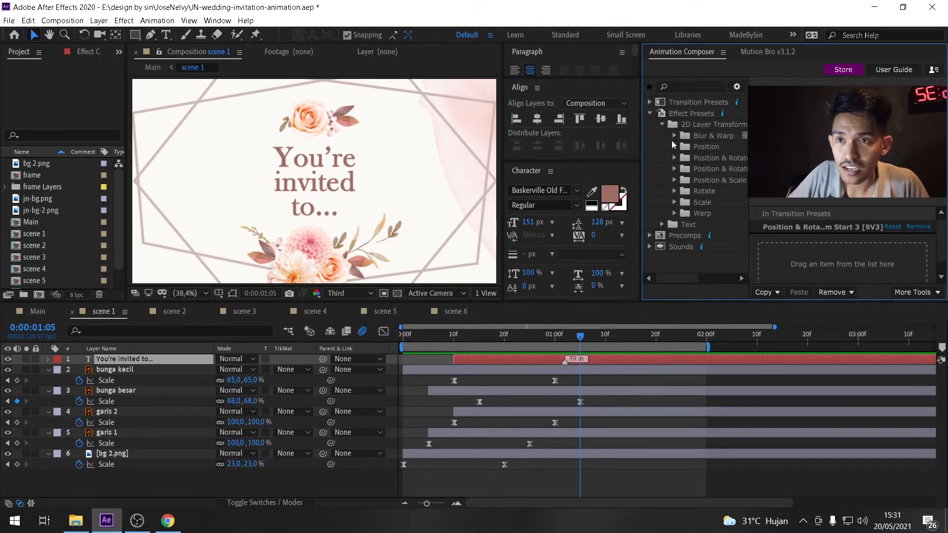
{"action": "left_click", "coordinate": [674, 147]}
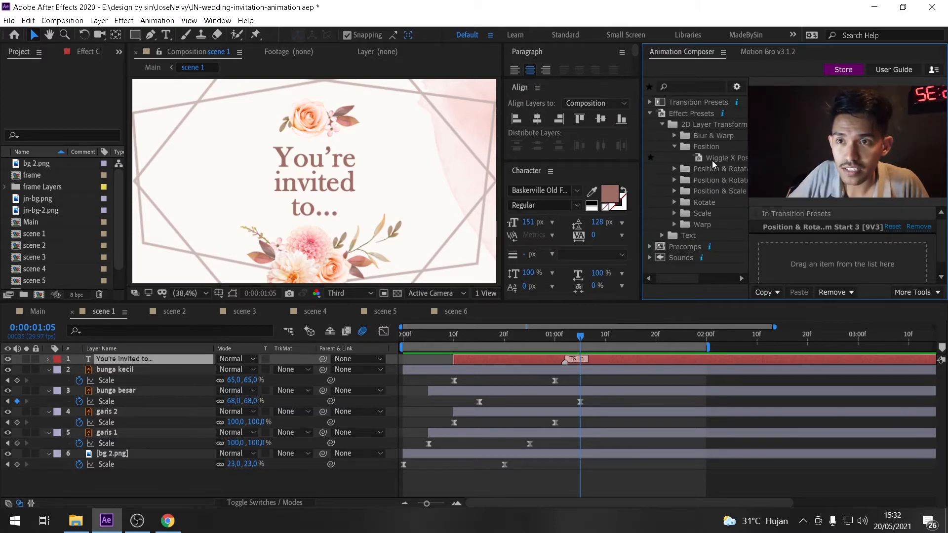
{"action": "left_click", "coordinate": [673, 147]}
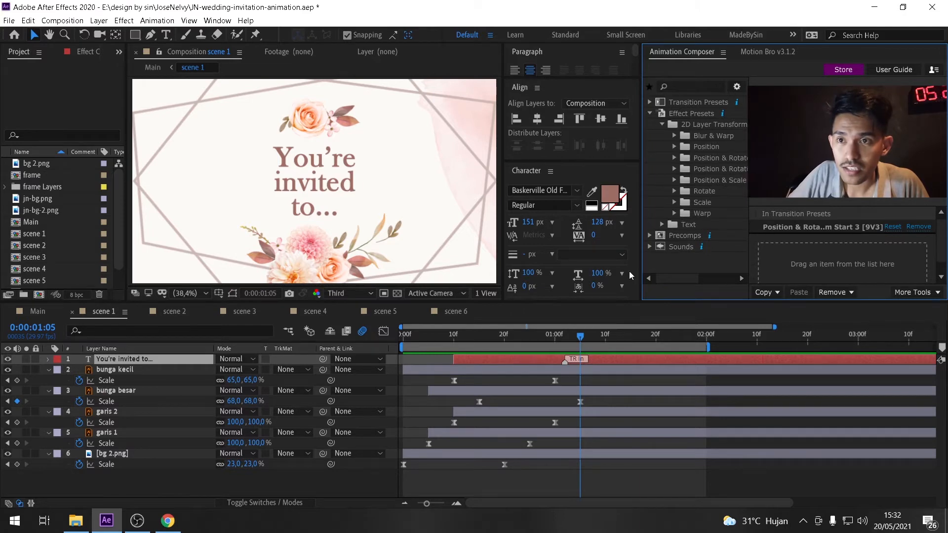
{"action": "left_click", "coordinate": [675, 146]}
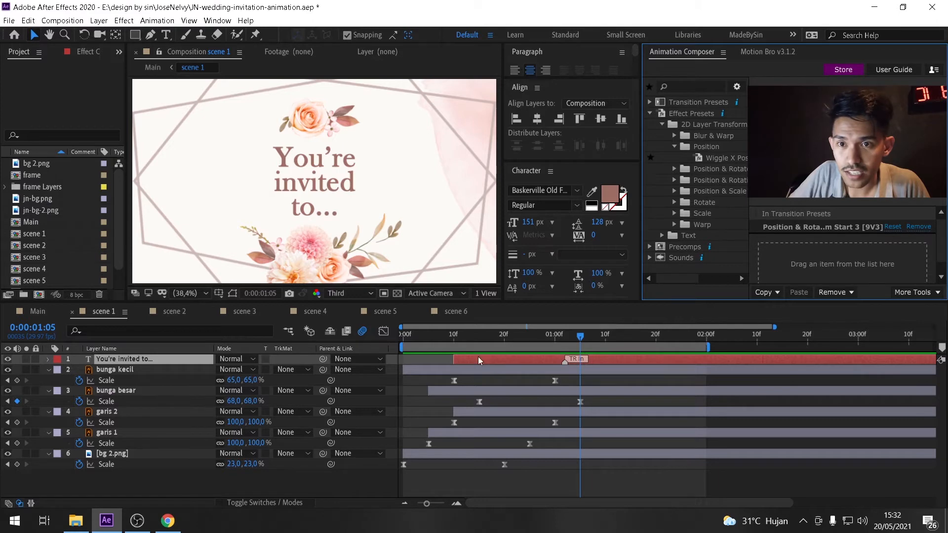
{"action": "left_click", "coordinate": [165, 483]}
{"action": "left_click", "coordinate": [144, 358]}
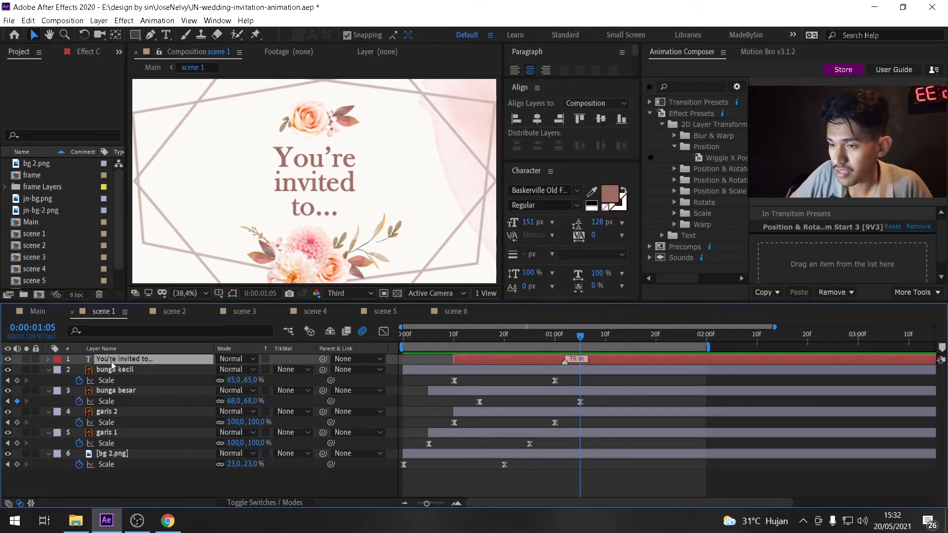
{"action": "left_click", "coordinate": [674, 169]}
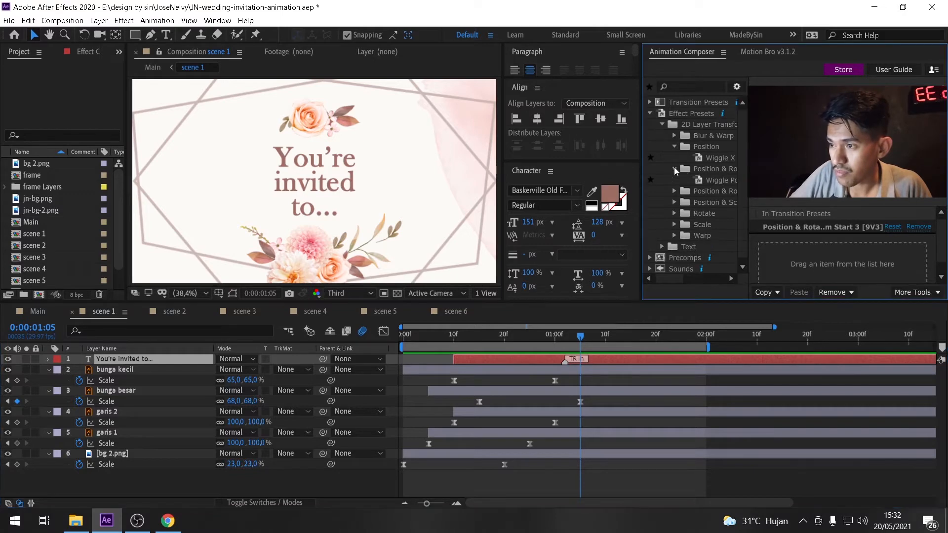
{"action": "left_click", "coordinate": [674, 189]}
{"action": "left_click", "coordinate": [674, 247]}
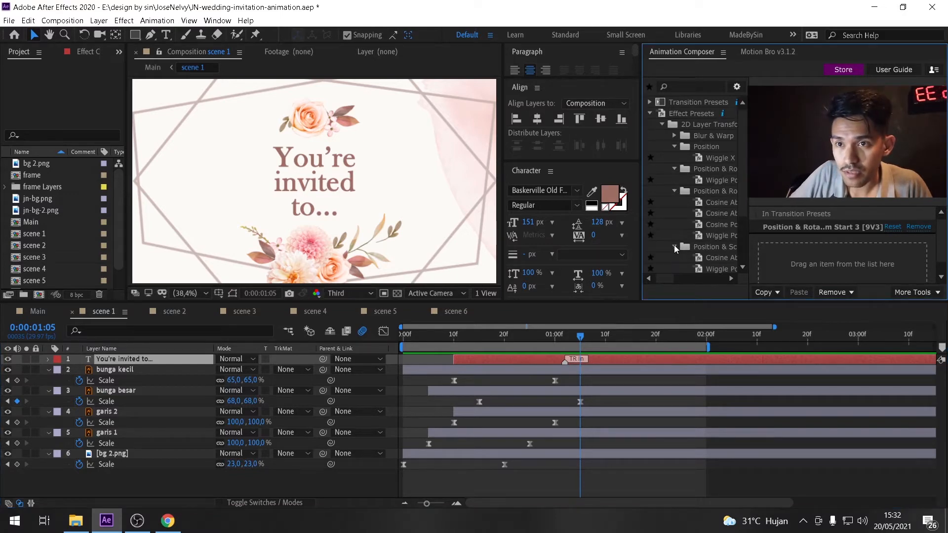
{"action": "scroll", "coordinate": [739, 175], "scroll_direction": "down", "scroll_amount": 2}
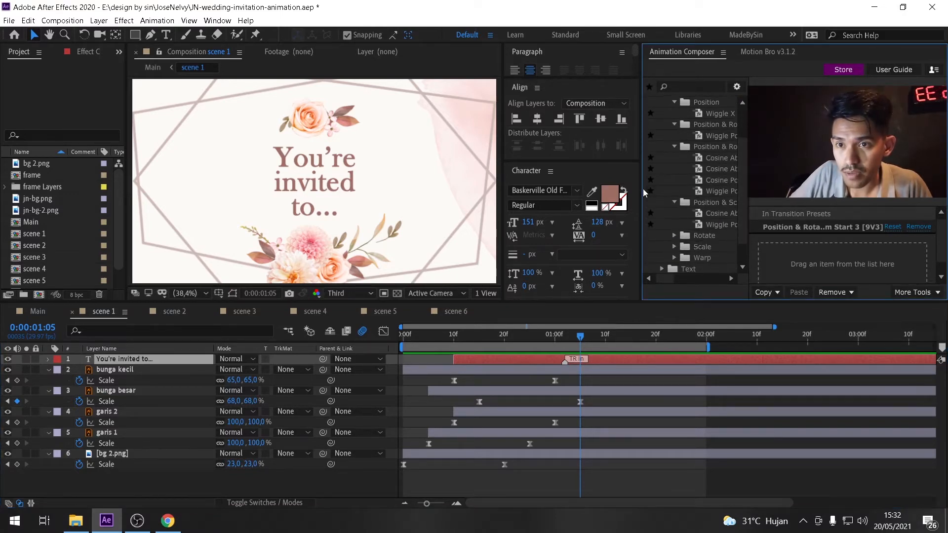
Widen the Animation Composer panel, enlarge the upper panel area, and play scene 1 from its start.
{"action": "left_click_drag", "start_coordinate": [640, 192], "coordinate": [600, 192]}
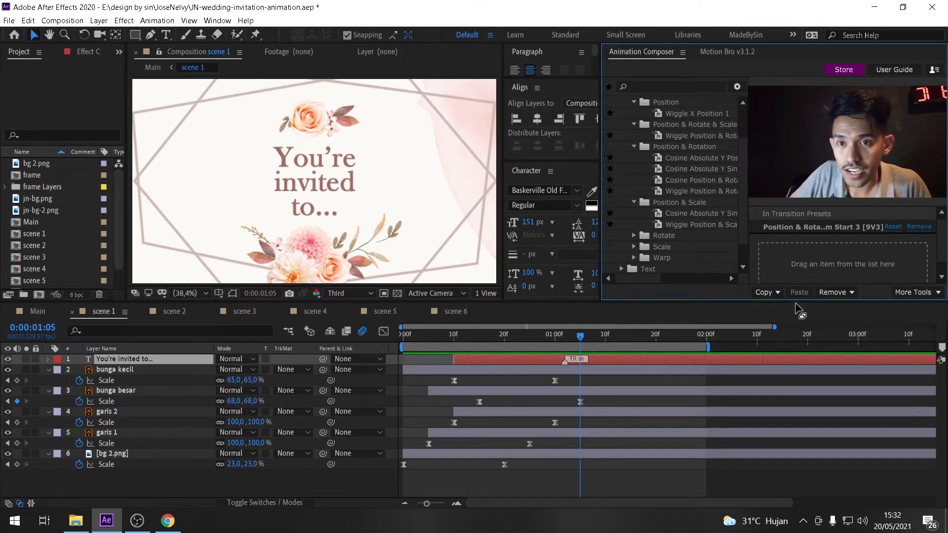
{"action": "left_click_drag", "start_coordinate": [798, 301], "coordinate": [797, 352]}
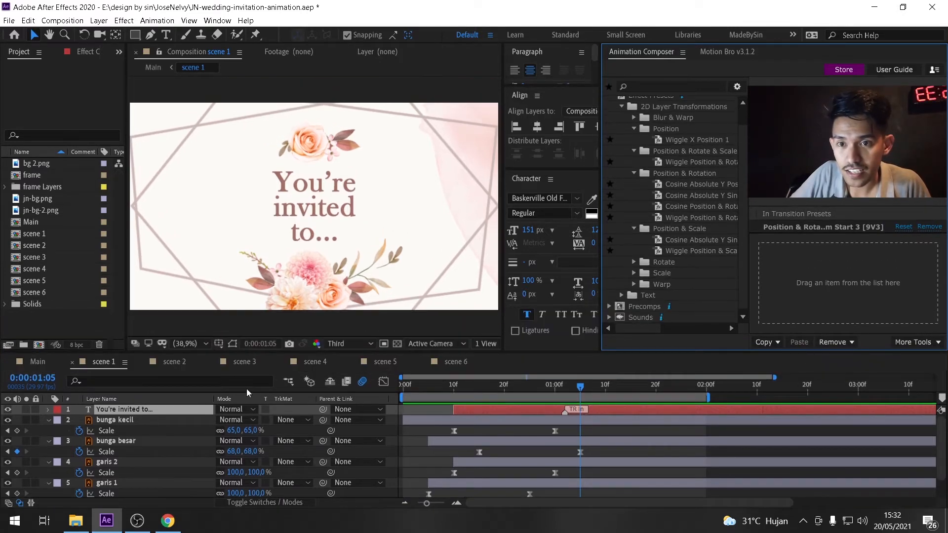
{"action": "left_click_drag", "start_coordinate": [424, 389], "coordinate": [402, 395]}
{"action": "key", "text": "space"}
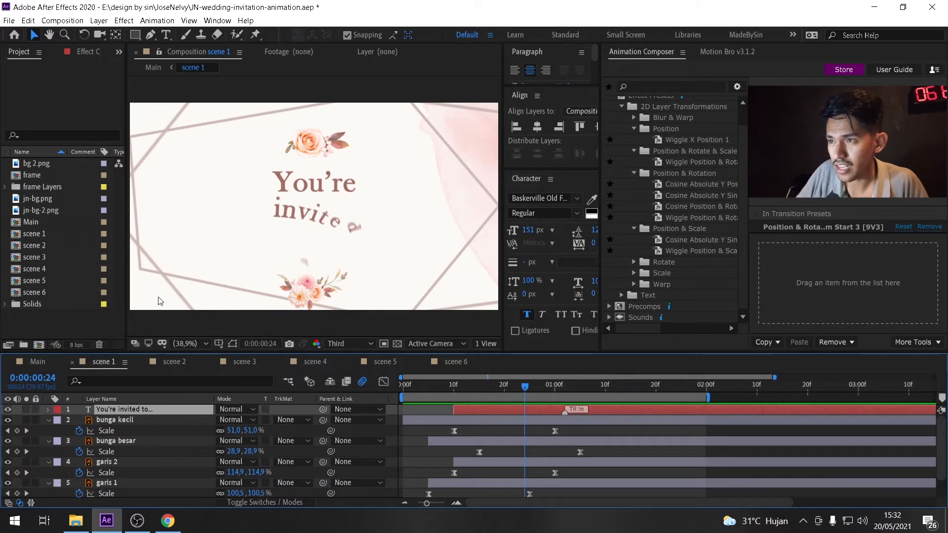
Select all layers in scene 1 and collapse their keyframed properties, then deselect.
{"action": "key", "text": "ctrl+a"}
{"action": "key", "text": "u"}
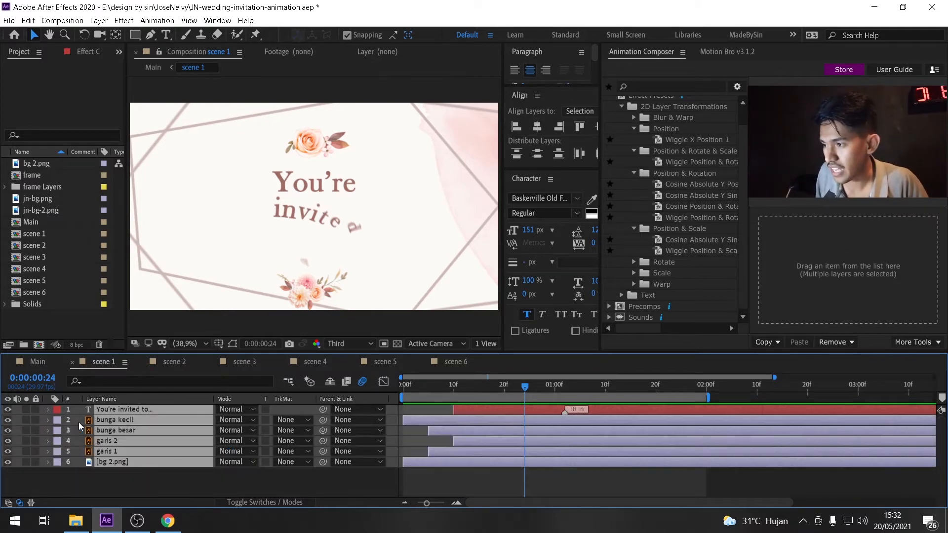
{"action": "left_click", "coordinate": [145, 489]}
Open the scene 2 composition and scrub through the start of its animation.
{"action": "left_click", "coordinate": [179, 363]}
{"action": "left_click", "coordinate": [404, 390]}
{"action": "left_click_drag", "start_coordinate": [409, 393], "coordinate": [495, 390]}
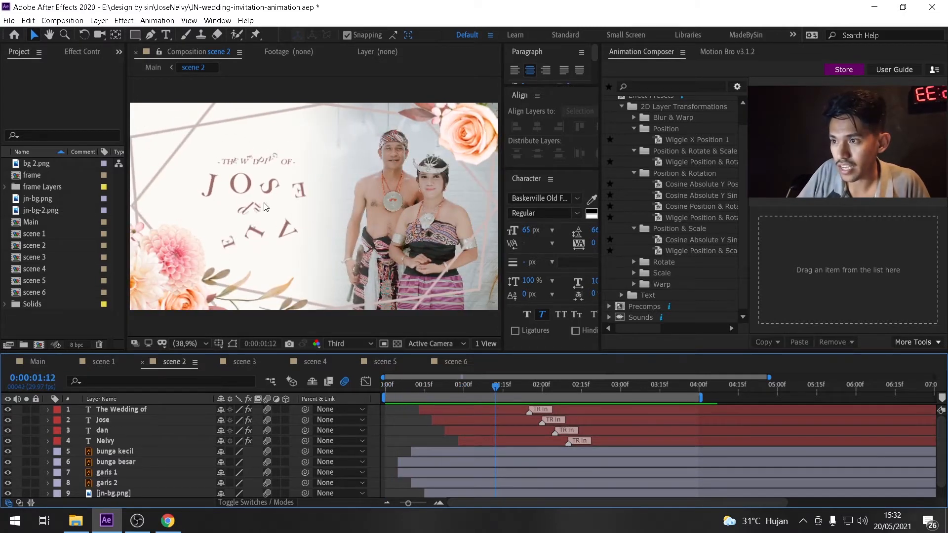
{"action": "left_click_drag", "start_coordinate": [402, 388], "coordinate": [490, 407]}
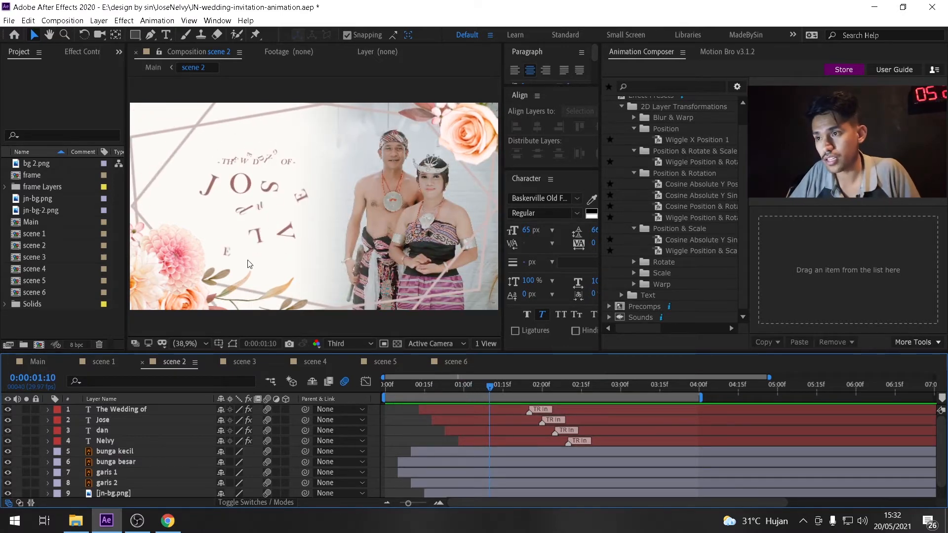
Select scene 2's flower, line and background layers in turn to inspect them.
{"action": "left_click", "coordinate": [137, 452]}
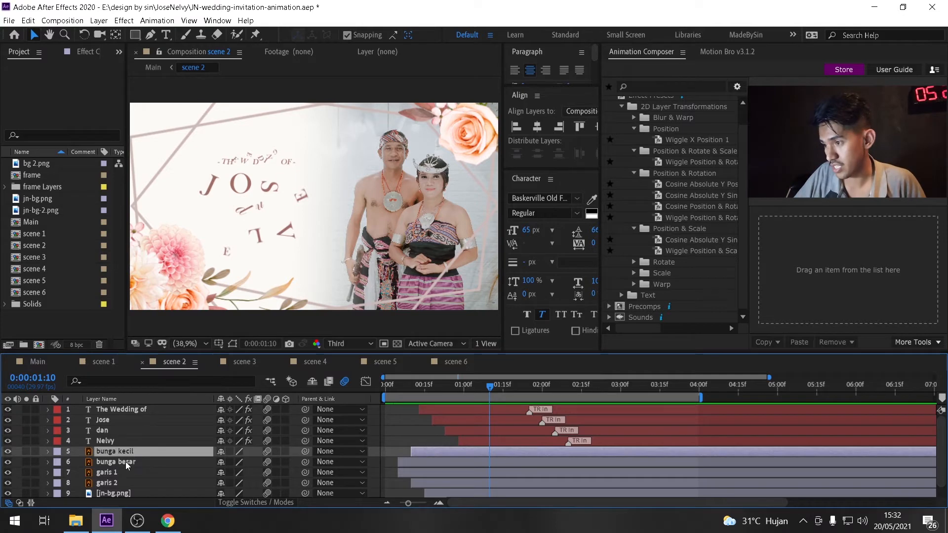
{"action": "left_click", "coordinate": [127, 463]}
{"action": "left_click", "coordinate": [127, 453]}
{"action": "left_click", "coordinate": [131, 465]}
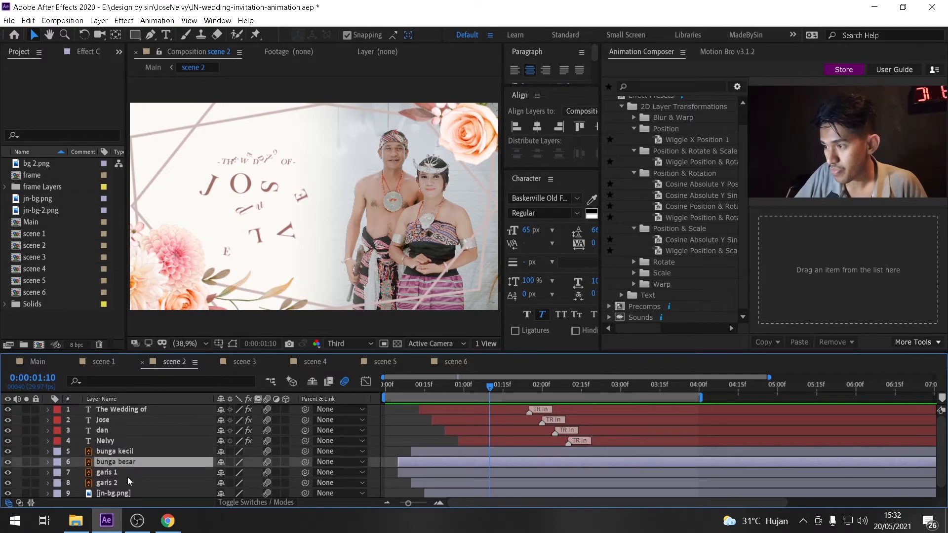
{"action": "left_click", "coordinate": [125, 483]}
{"action": "left_click", "coordinate": [120, 493]}
Enlarge the timeline panel, select layers bunga kecil through bg 2.png, and reveal their keyframed properties.
{"action": "left_click_drag", "start_coordinate": [391, 352], "coordinate": [390, 325]}
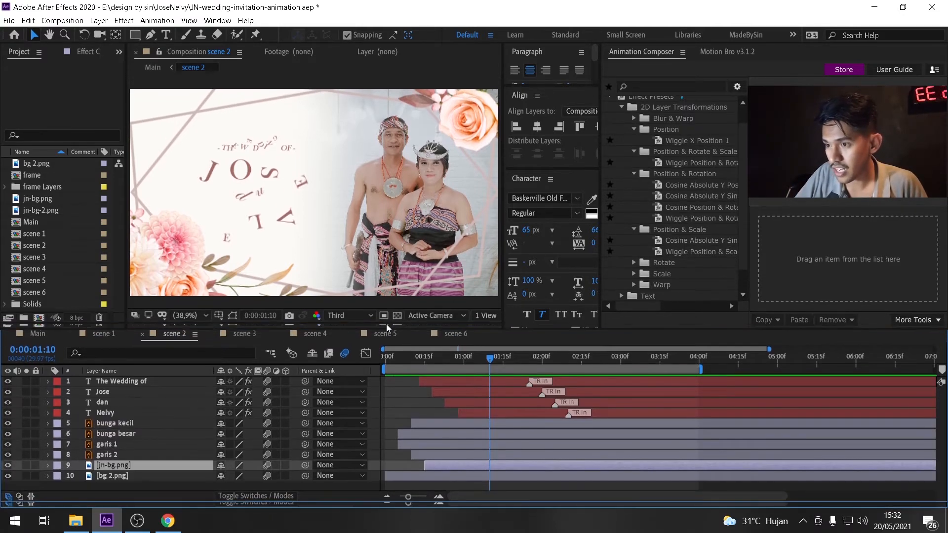
{"action": "left_click", "coordinate": [124, 476], "text": "shift"}
{"action": "left_click", "coordinate": [124, 424], "text": "shift"}
{"action": "key", "text": "u"}
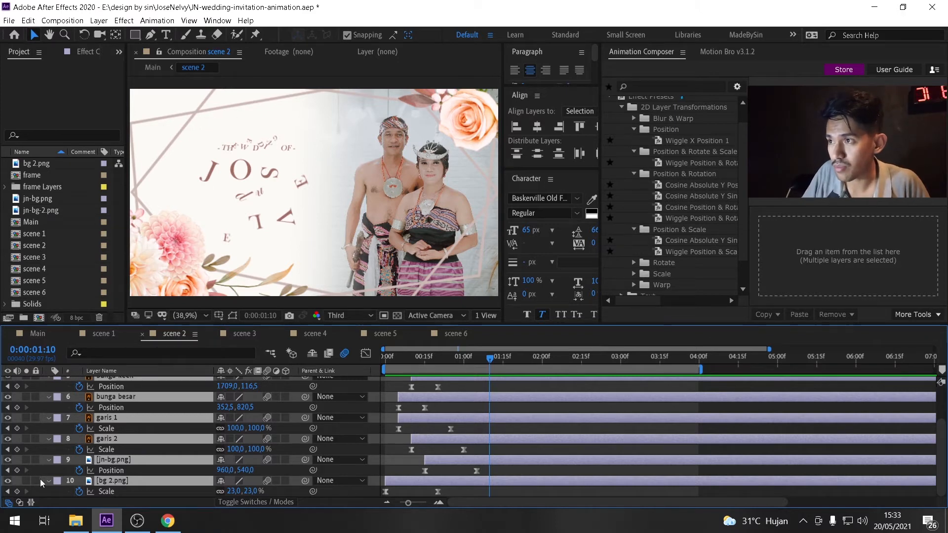
Toggle the visibility of bg 2.png and jn-bg.png to compare the backgrounds.
{"action": "left_click", "coordinate": [19, 488]}
{"action": "left_click", "coordinate": [7, 481]}
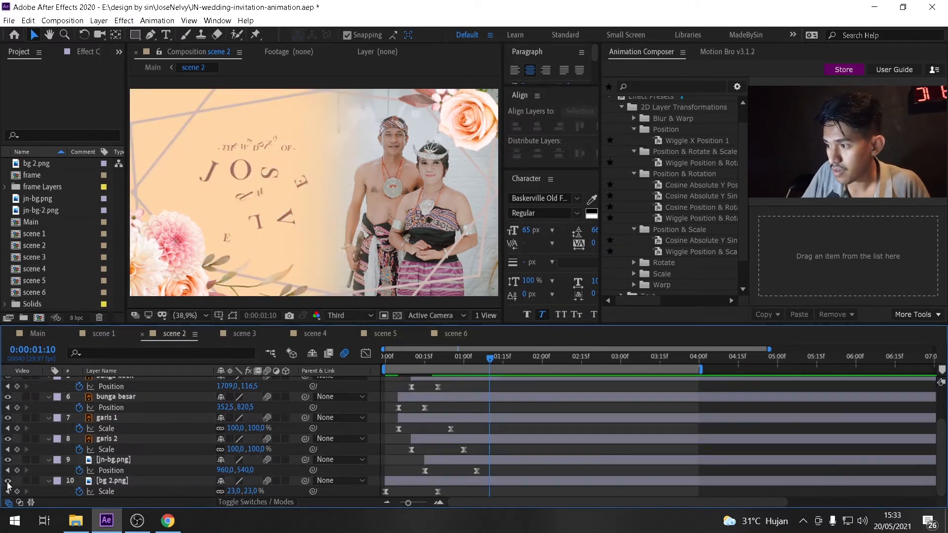
{"action": "left_click", "coordinate": [8, 460]}
{"action": "left_click", "coordinate": [8, 460]}
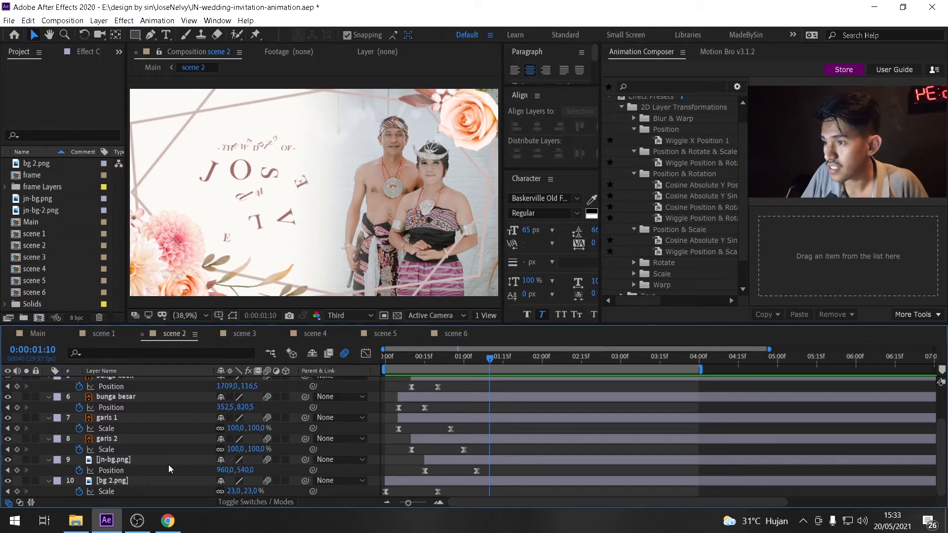
Select jn-bg.png and scrub through the opening second to inspect its position and scale keyframes.
{"action": "left_click", "coordinate": [404, 357]}
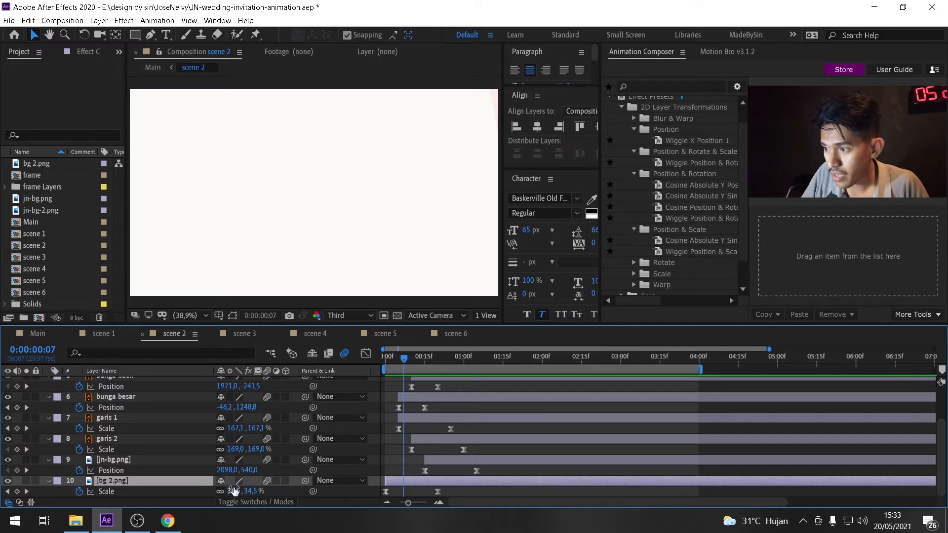
{"action": "left_click", "coordinate": [131, 461]}
{"action": "left_click_drag", "start_coordinate": [404, 357], "coordinate": [458, 375]}
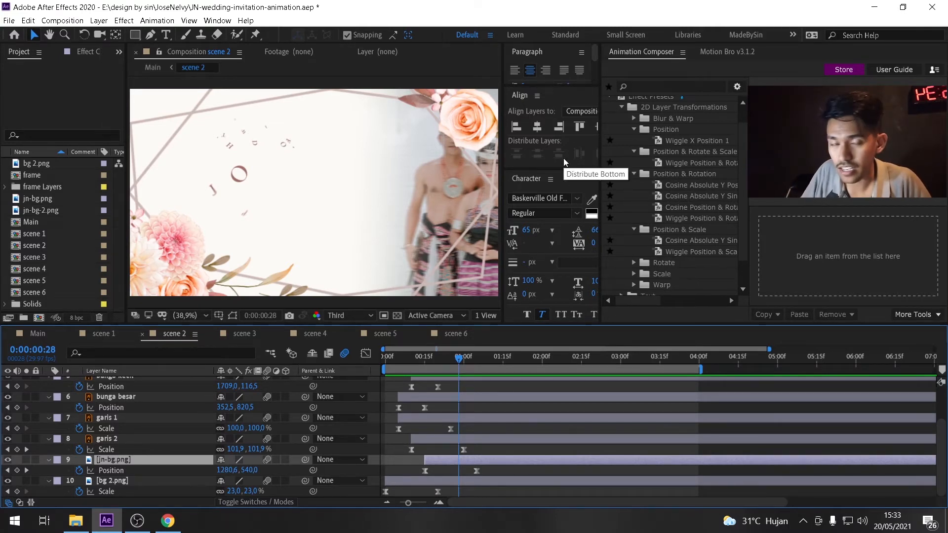
{"action": "left_click_drag", "start_coordinate": [395, 355], "coordinate": [448, 370]}
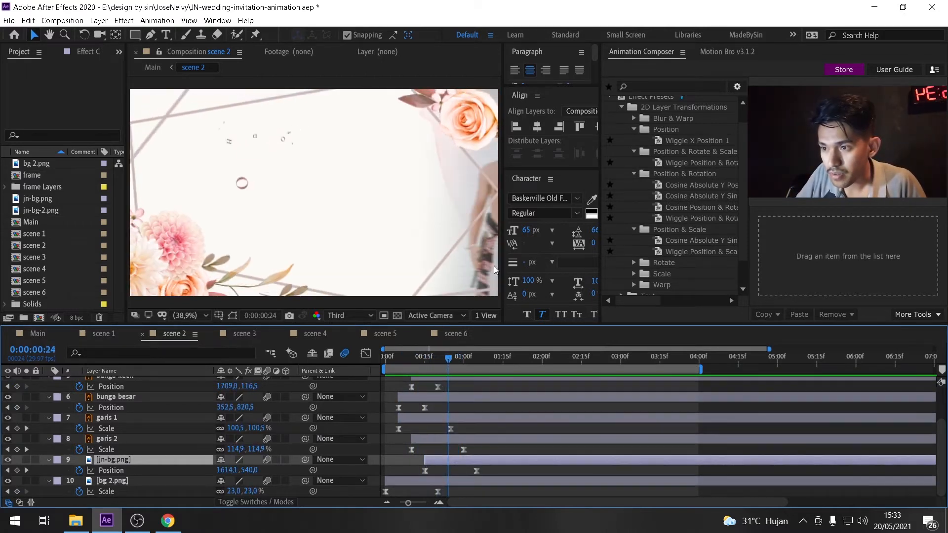
{"action": "left_click_drag", "start_coordinate": [447, 356], "coordinate": [481, 366]}
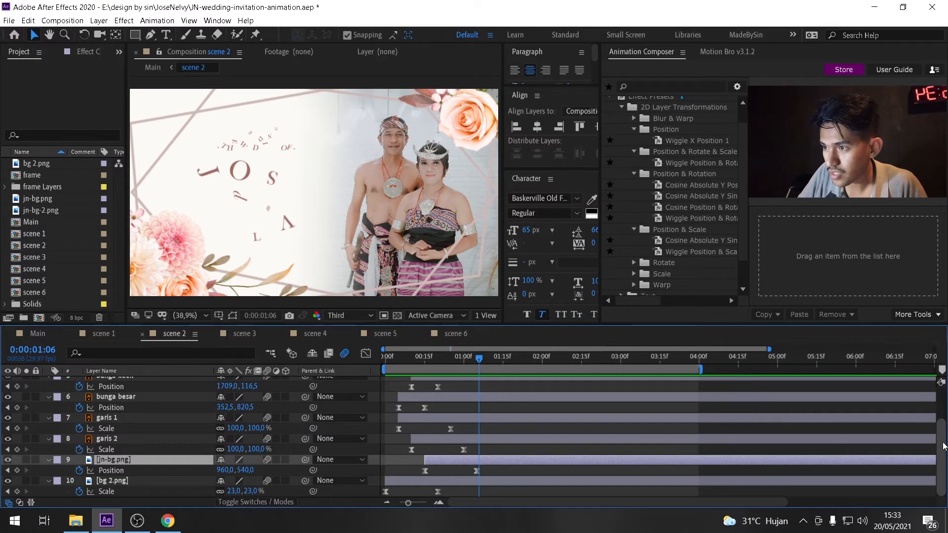
Select scene 2's four text layers, then the bunga kecil and bunga besar flower layers, to inspect them.
{"action": "scroll", "coordinate": [158, 434], "scroll_direction": "up", "scroll_amount": 3}
{"action": "left_click", "coordinate": [109, 394]}
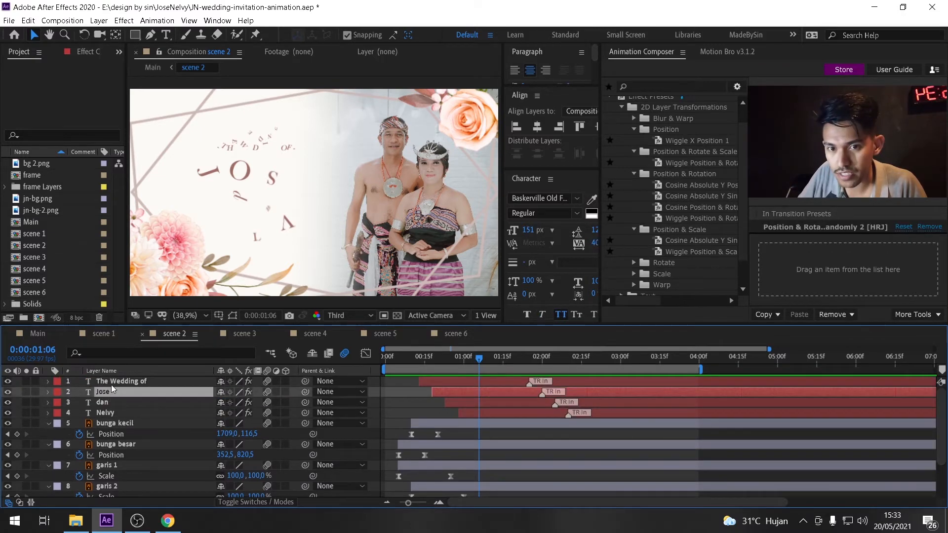
{"action": "left_click", "coordinate": [111, 384]}
{"action": "left_click", "coordinate": [111, 413], "text": "shift"}
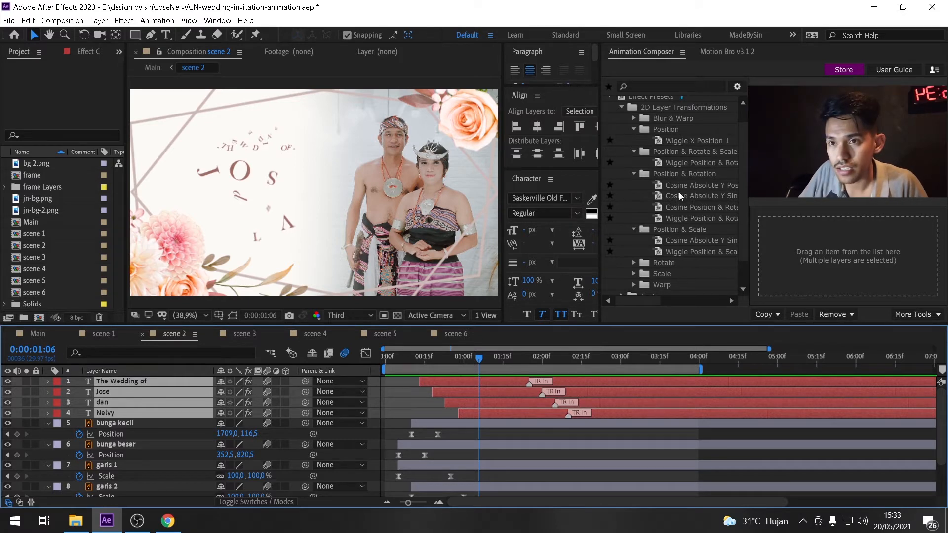
{"action": "left_click", "coordinate": [114, 423]}
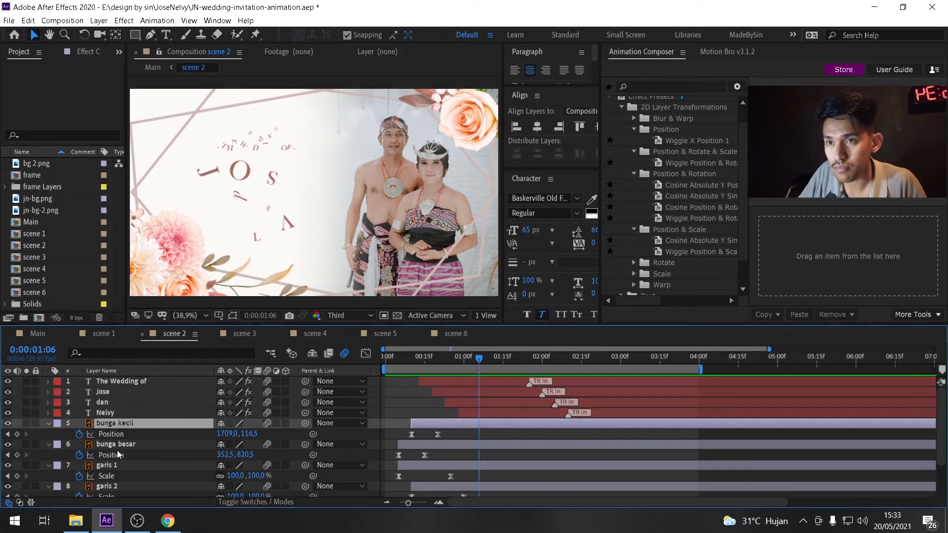
{"action": "left_click", "coordinate": [117, 443]}
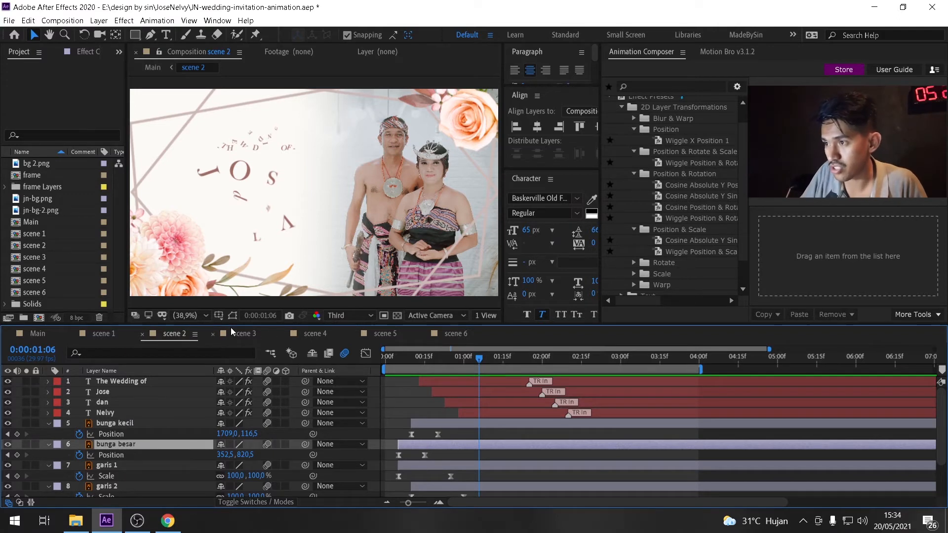
{"action": "left_click", "coordinate": [111, 423]}
{"action": "left_click", "coordinate": [111, 443], "text": "ctrl"}
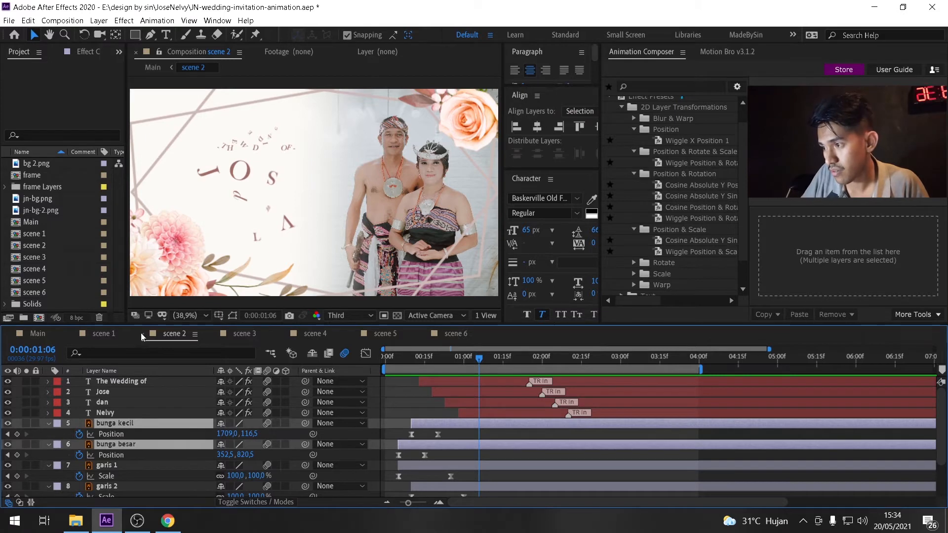
Open scene 1 and reveal the Scale keyframes of its bunga kecil and bunga besar layers.
{"action": "left_click", "coordinate": [104, 334]}
{"action": "left_click", "coordinate": [114, 402]}
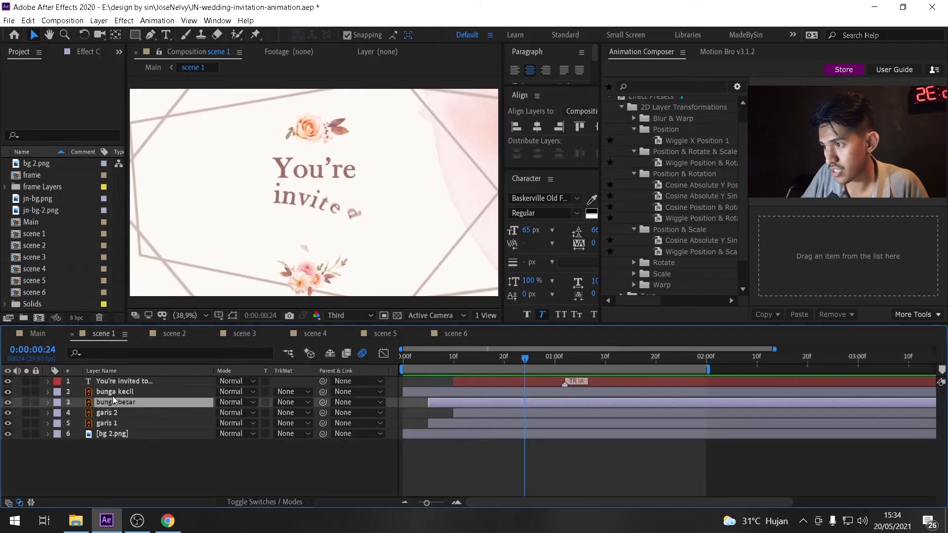
{"action": "left_click", "coordinate": [112, 395], "text": "ctrl"}
{"action": "key", "text": "s"}
{"action": "left_click", "coordinate": [152, 485]}
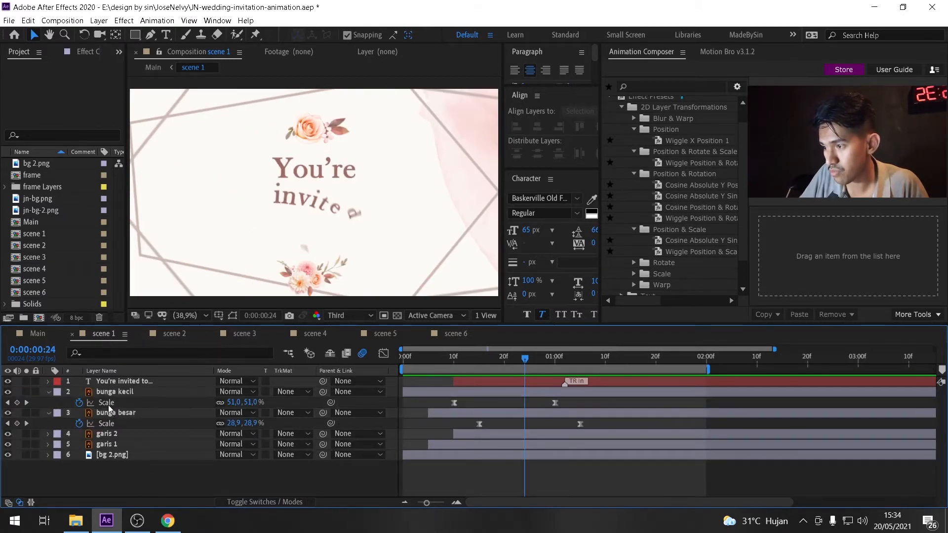
Return to scene 2 and scrub through its opening seconds to preview the animation.
{"action": "left_click", "coordinate": [181, 333]}
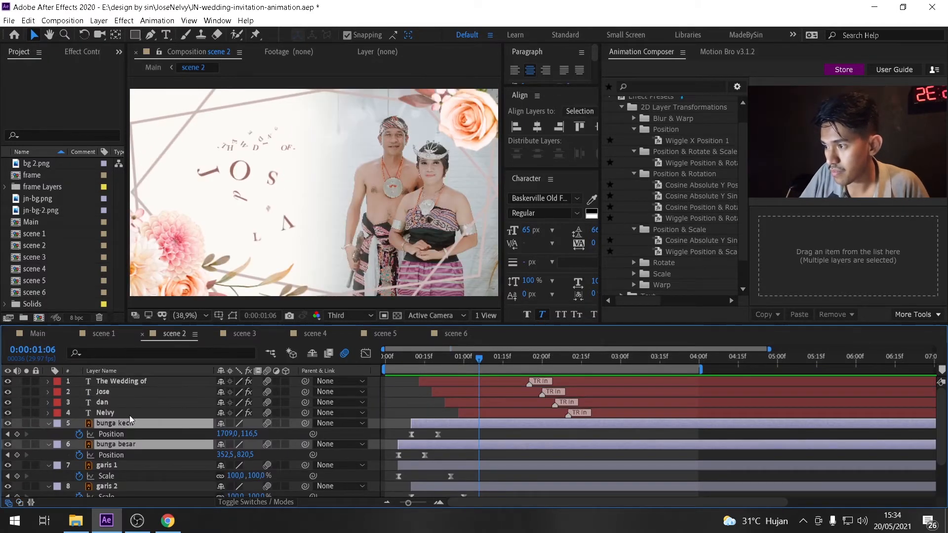
{"action": "left_click_drag", "start_coordinate": [394, 361], "coordinate": [417, 367]}
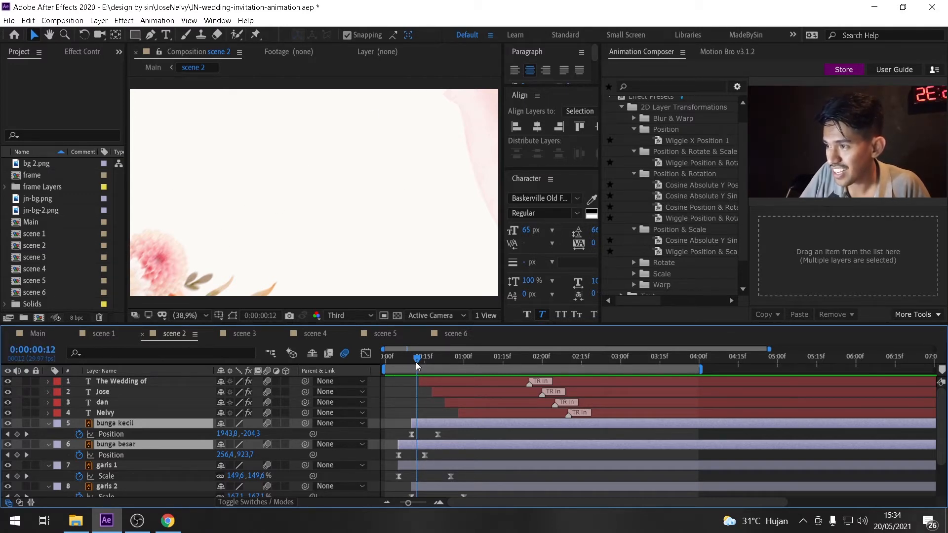
{"action": "left_click_drag", "start_coordinate": [422, 362], "coordinate": [508, 380]}
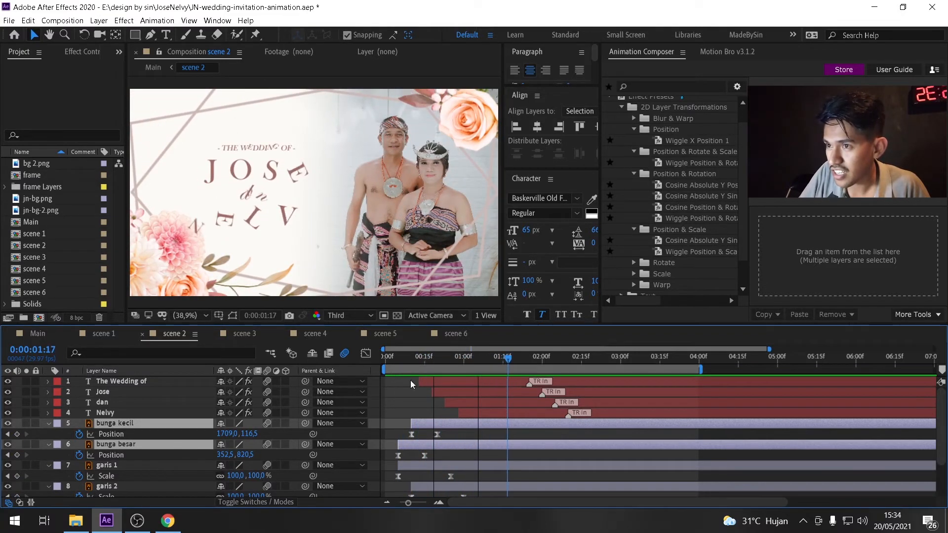
Open scene 3 and scrub through its name text animation.
{"action": "left_click", "coordinate": [256, 332]}
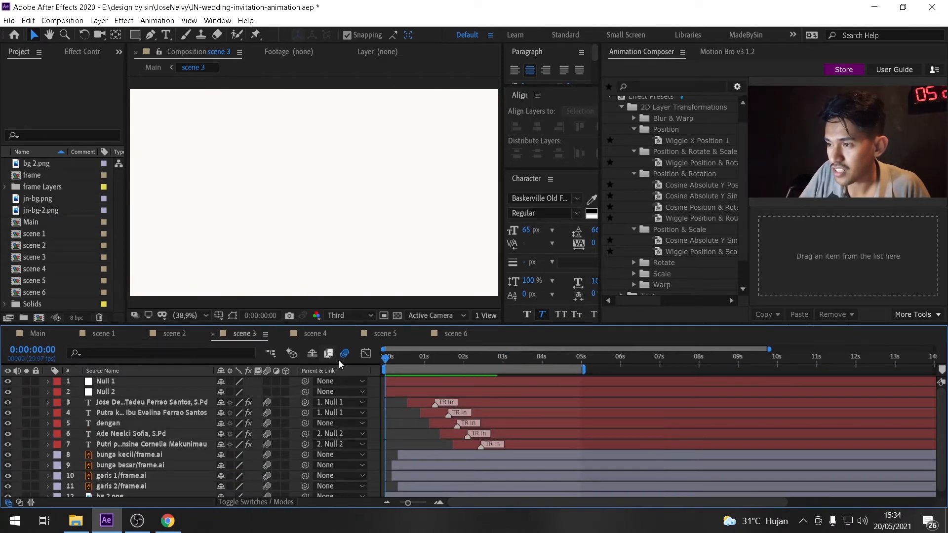
{"action": "left_click_drag", "start_coordinate": [392, 357], "coordinate": [509, 403]}
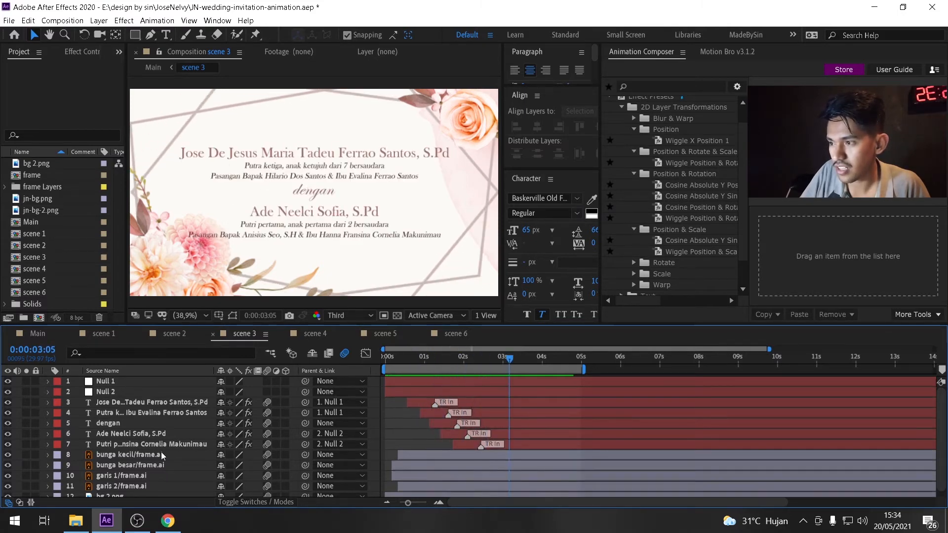
{"action": "scroll", "coordinate": [158, 454], "scroll_direction": "down", "scroll_amount": 1}
{"action": "left_click_drag", "start_coordinate": [390, 360], "coordinate": [483, 365]}
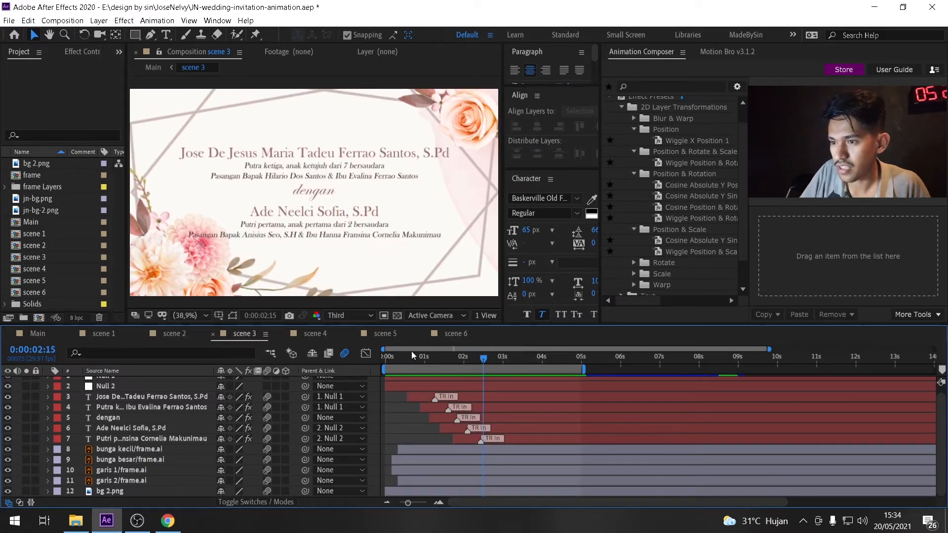
Browse the scene 4, scene 5 and scene 6 compositions before returning to scene 3.
{"action": "left_click", "coordinate": [310, 333]}
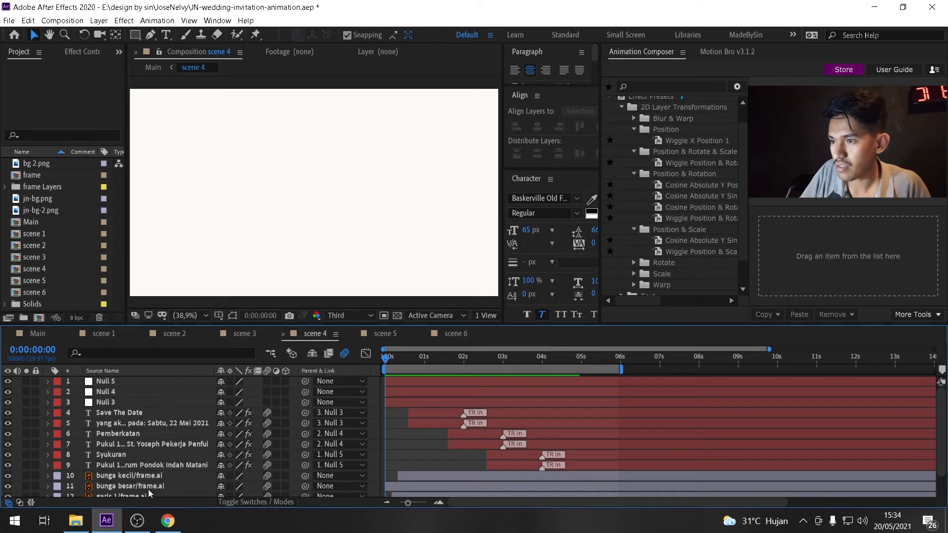
{"action": "scroll", "coordinate": [152, 484], "scroll_direction": "down", "scroll_amount": 2}
{"action": "scroll", "coordinate": [152, 481], "scroll_direction": "up", "scroll_amount": 2}
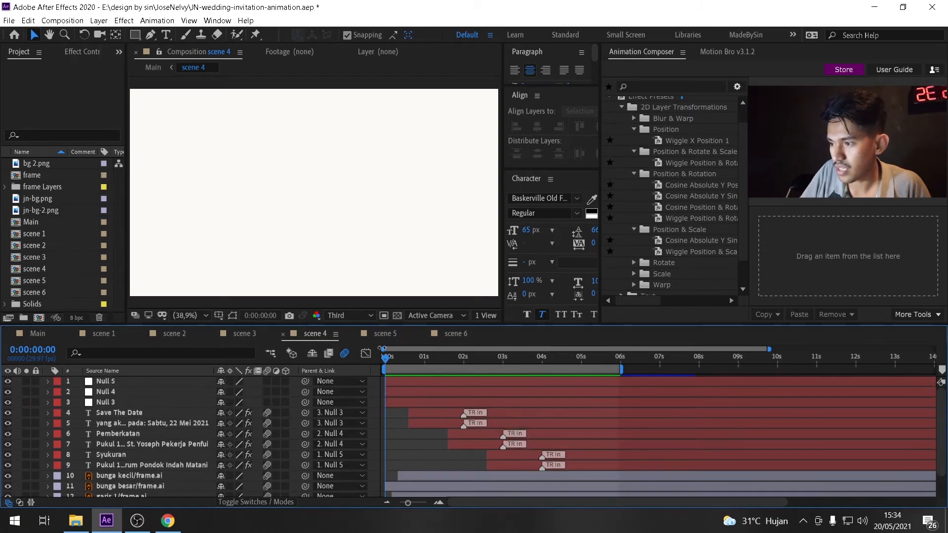
{"action": "left_click", "coordinate": [386, 334]}
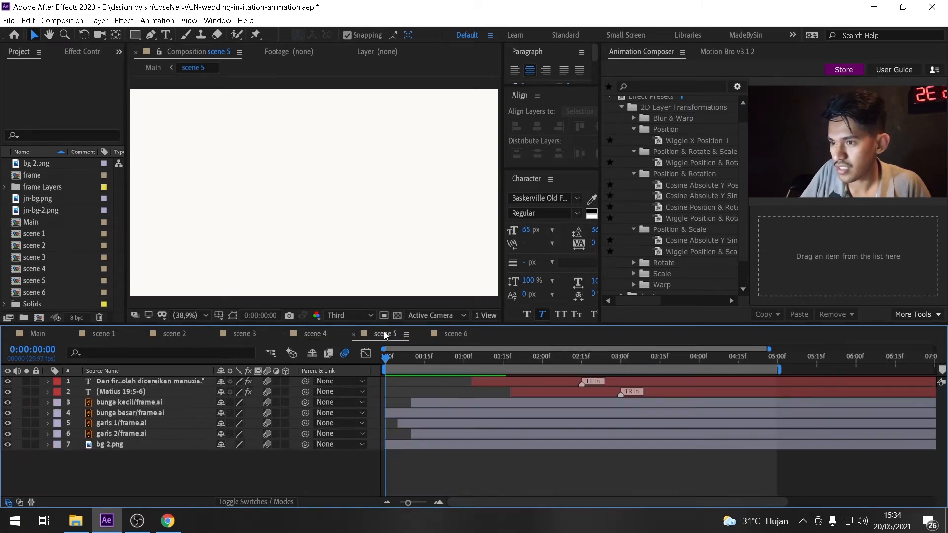
{"action": "left_click", "coordinate": [455, 334]}
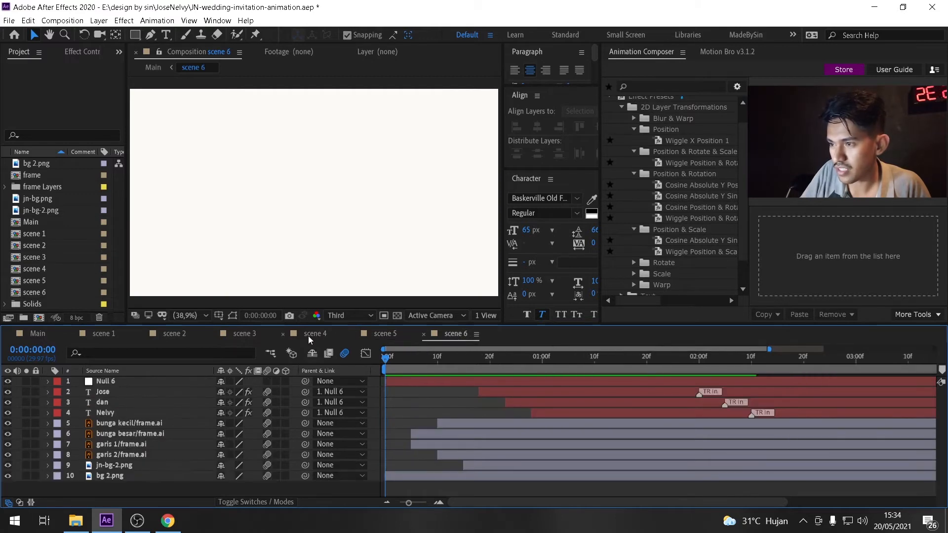
{"action": "left_click", "coordinate": [308, 336]}
{"action": "left_click", "coordinate": [232, 334]}
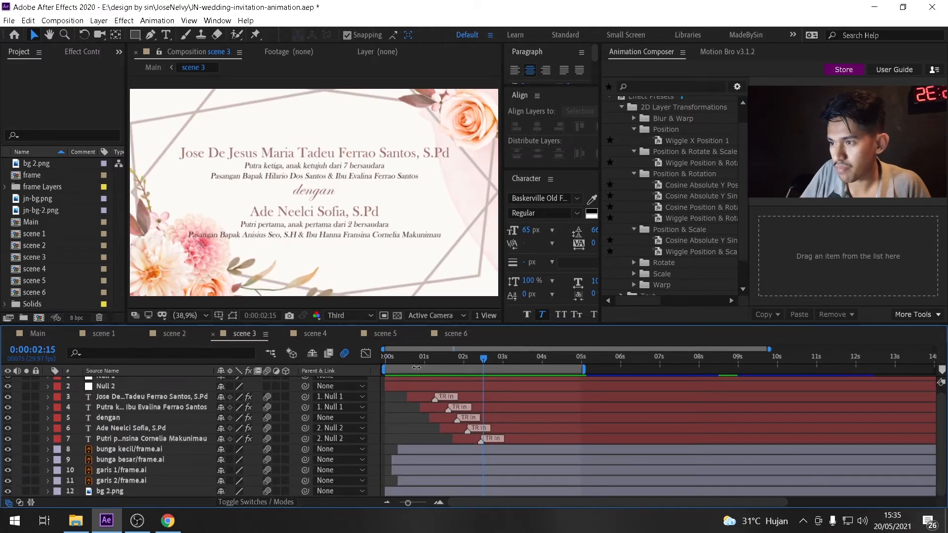
In scene 3, select the name text layers and Null 1, and reveal Null 1's Scale keyframes.
{"action": "left_click_drag", "start_coordinate": [407, 362], "coordinate": [526, 390]}
{"action": "scroll", "coordinate": [117, 400], "scroll_direction": "up", "scroll_amount": 1}
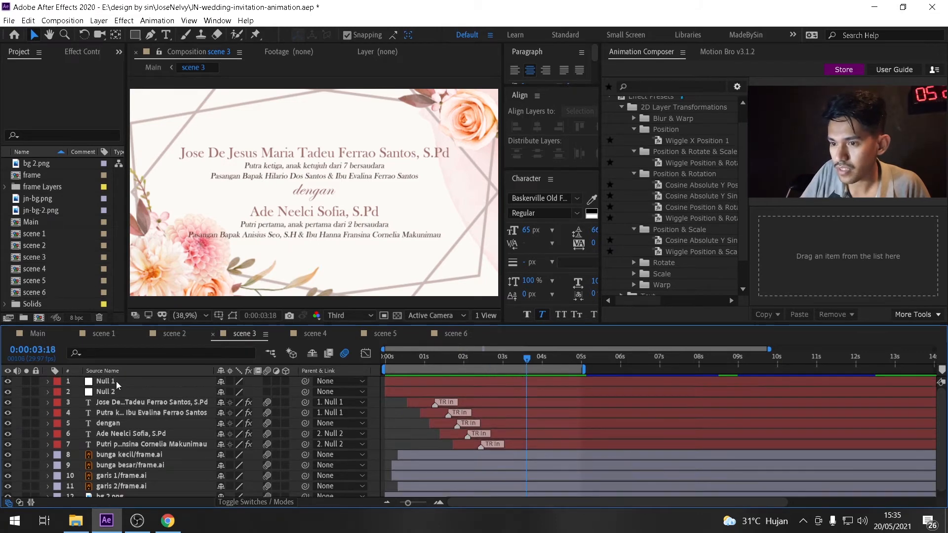
{"action": "left_click", "coordinate": [116, 381]}
{"action": "left_click", "coordinate": [152, 401]}
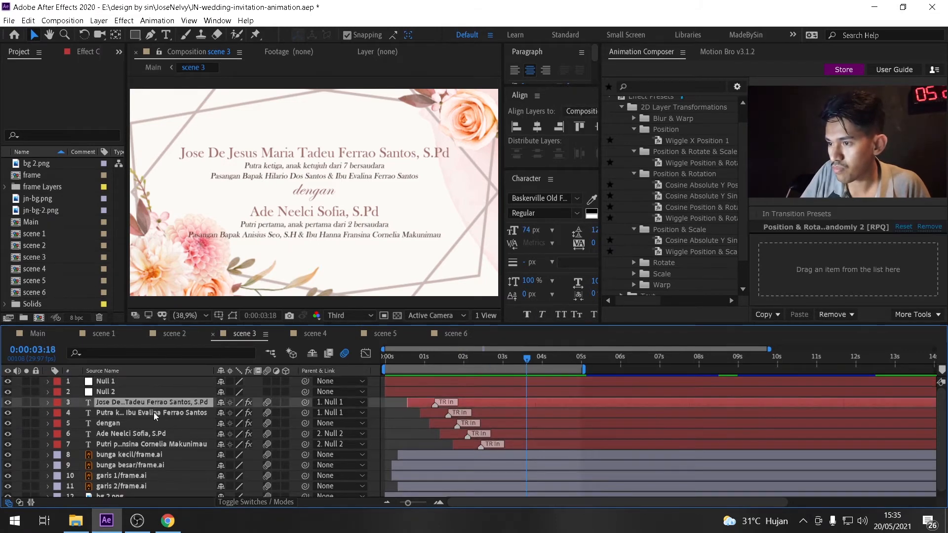
{"action": "left_click", "coordinate": [153, 413], "text": "ctrl"}
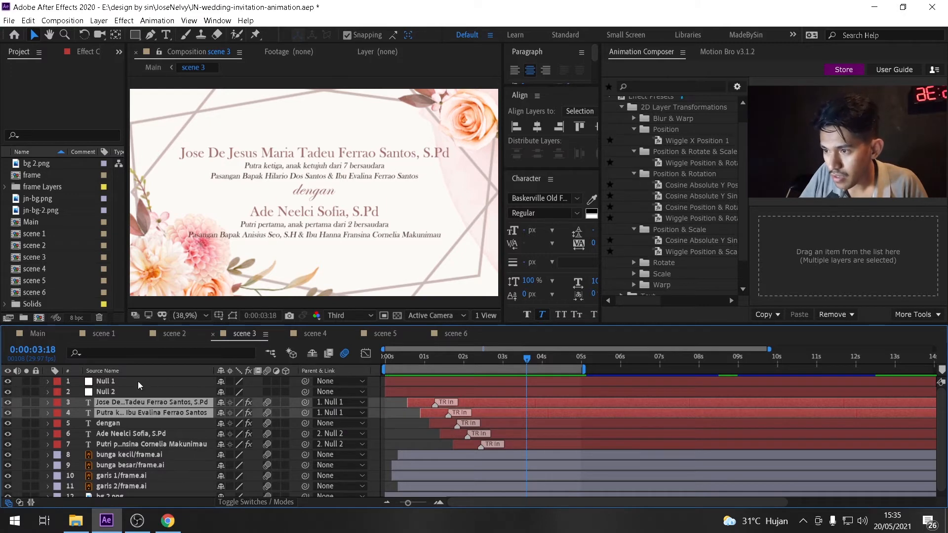
{"action": "left_click", "coordinate": [107, 381]}
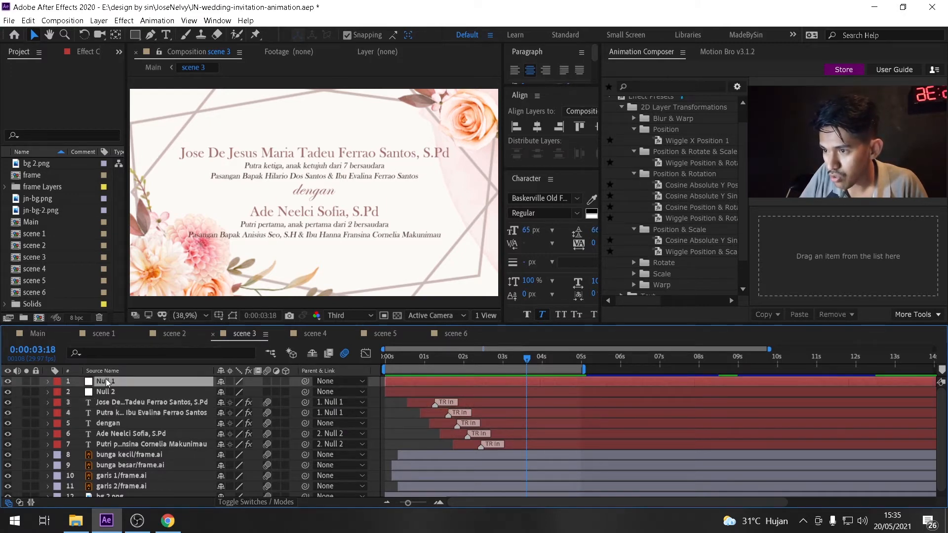
{"action": "key", "text": "s"}
Move the work area to cover Null 1's scale keyframes, roughly 4 s to 11 s, and play a preview.
{"action": "left_click_drag", "start_coordinate": [568, 371], "coordinate": [772, 373]}
{"action": "mouse_move", "coordinate": [562, 357]}
{"action": "left_mouse_down"}
{"action": "mouse_move", "coordinate": [572, 360]}
{"action": "mouse_move", "coordinate": [546, 362]}
{"action": "left_mouse_up"}
{"action": "key", "text": "space"}
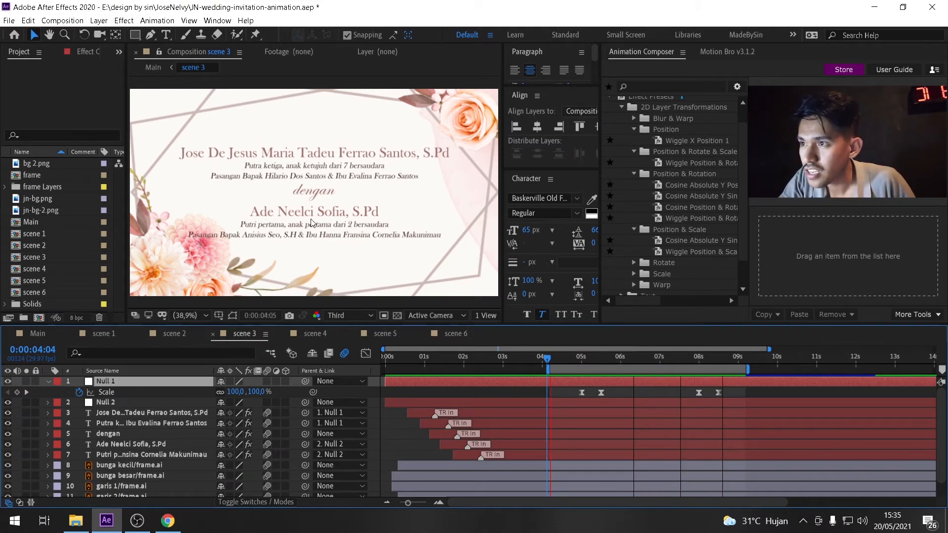
{"action": "left_click_drag", "start_coordinate": [751, 371], "coordinate": [801, 372]}
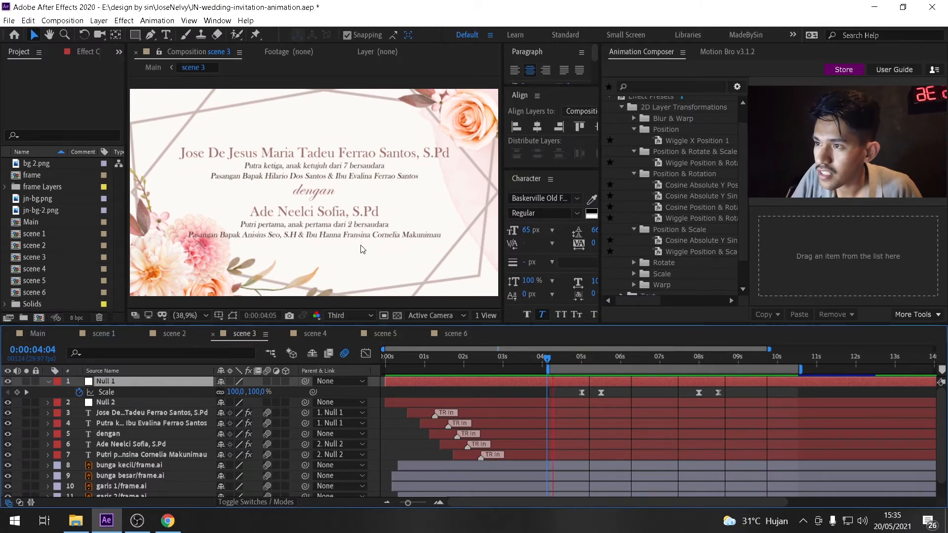
Select the text layers with their parent nulls and reveal the Scale keyframes of Null 1 and Null 2.
{"action": "left_click", "coordinate": [47, 381]}
{"action": "left_click", "coordinate": [128, 403]}
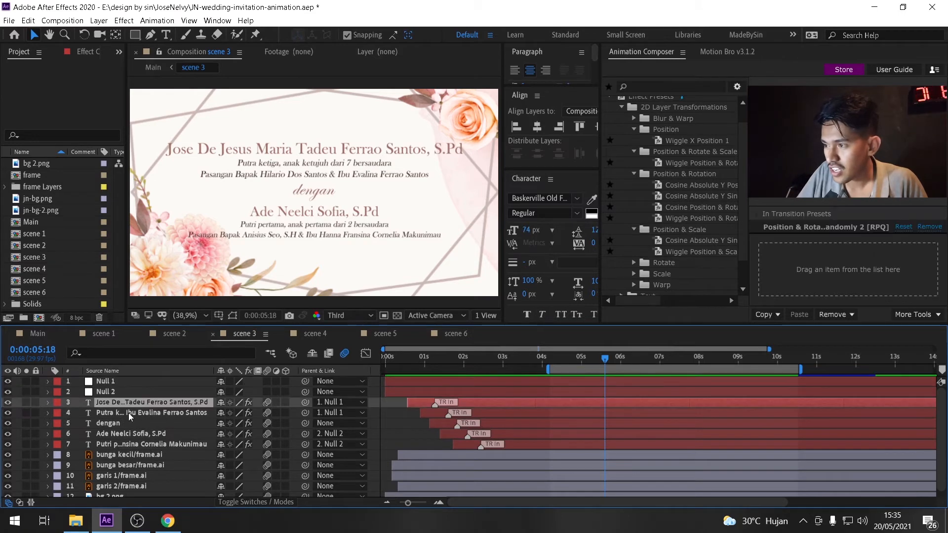
{"action": "left_click", "coordinate": [128, 413], "text": "ctrl"}
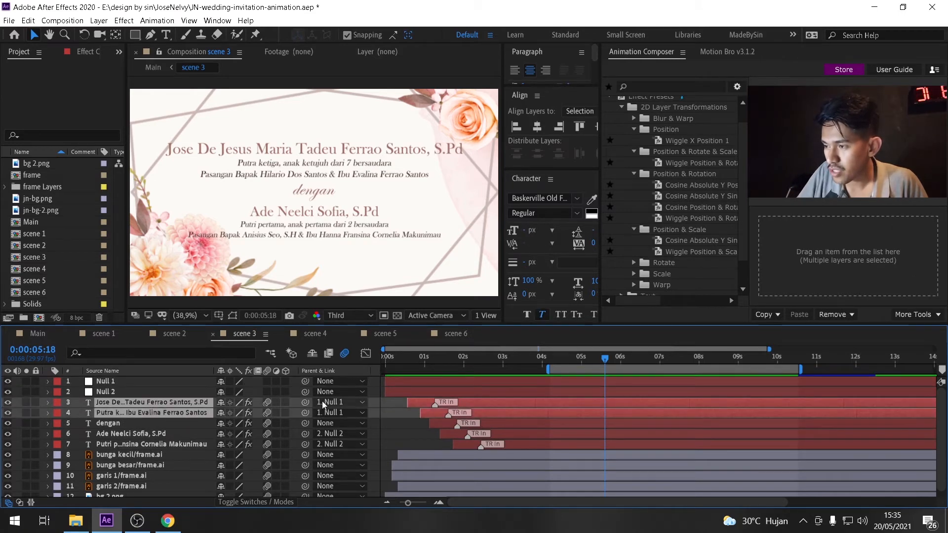
{"action": "left_click", "coordinate": [115, 381]}
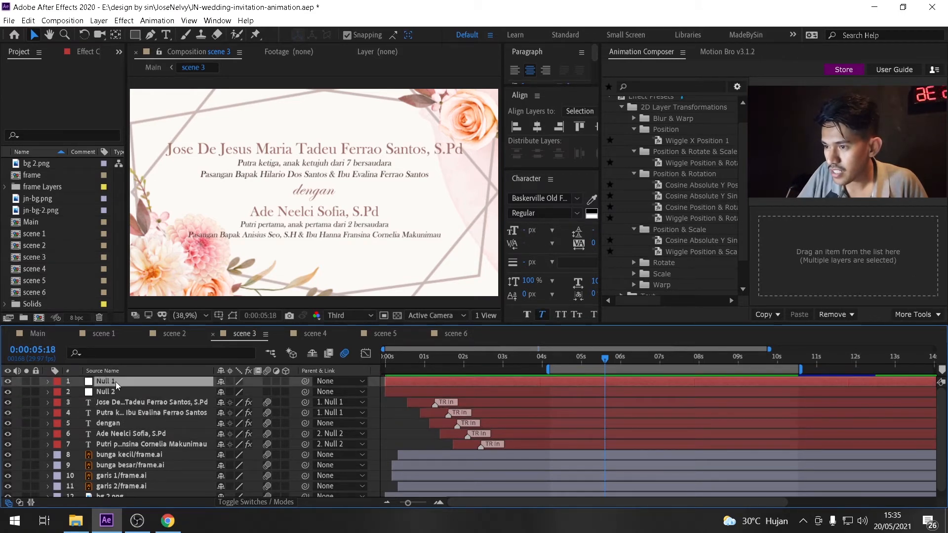
{"action": "left_click", "coordinate": [126, 433]}
{"action": "left_click", "coordinate": [127, 444], "text": "ctrl"}
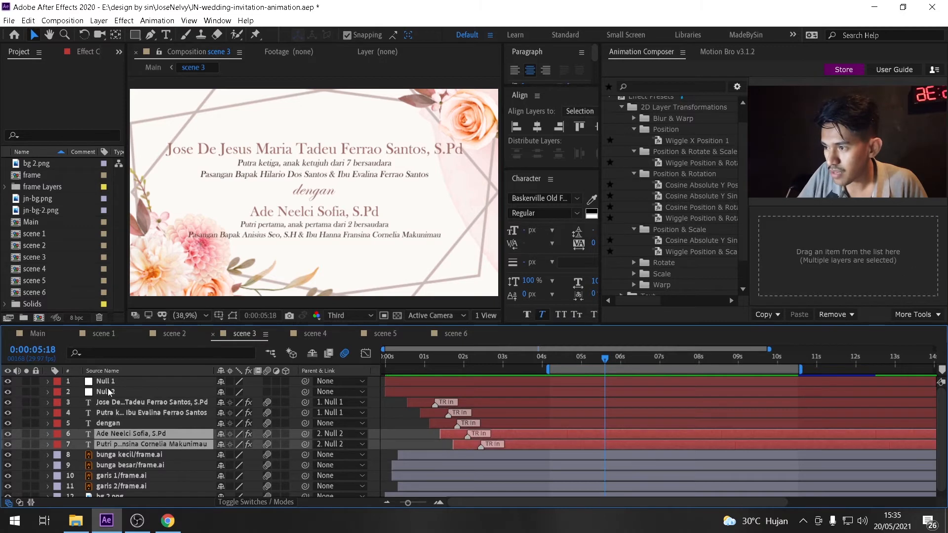
{"action": "left_click", "coordinate": [157, 382]}
{"action": "left_click", "coordinate": [154, 391], "text": "ctrl"}
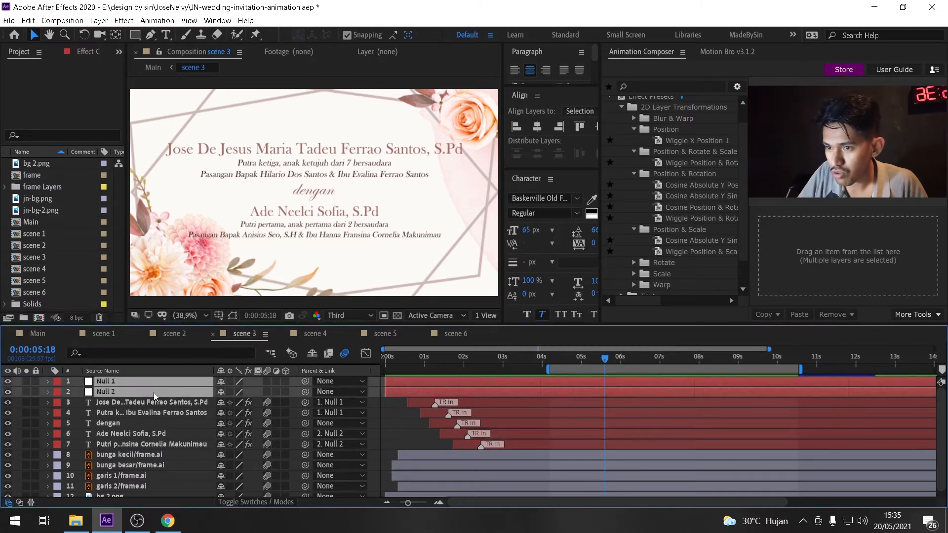
{"action": "key", "text": "s"}
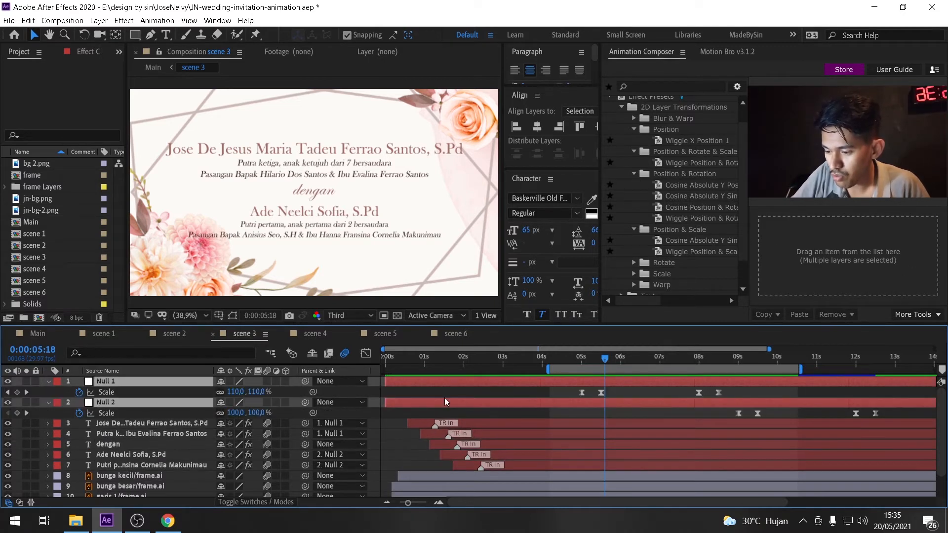
Scrub the timeline and expand Null 1 and Null 2's transform properties to inspect them.
{"action": "left_click_drag", "start_coordinate": [573, 359], "coordinate": [538, 413]}
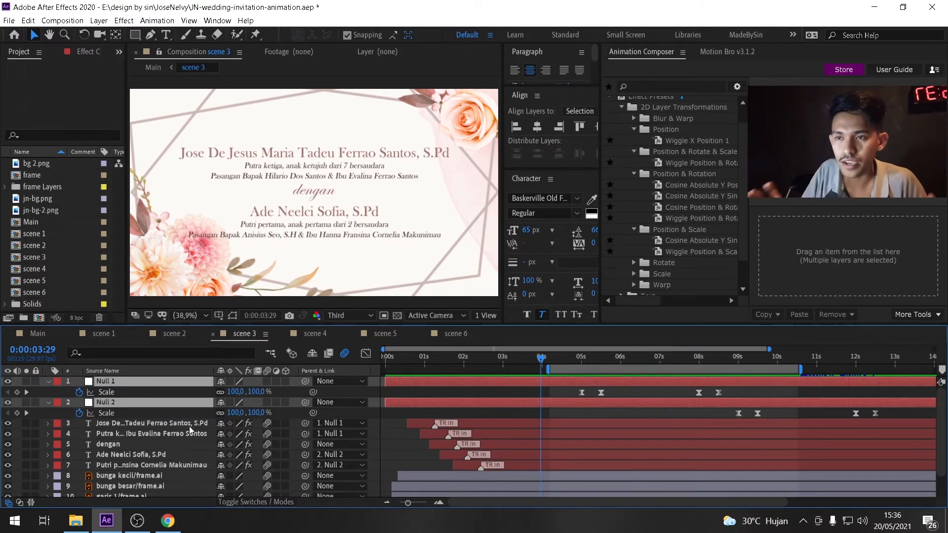
{"action": "left_click", "coordinate": [50, 380]}
{"action": "left_click", "coordinate": [48, 392]}
{"action": "left_click", "coordinate": [48, 393]}
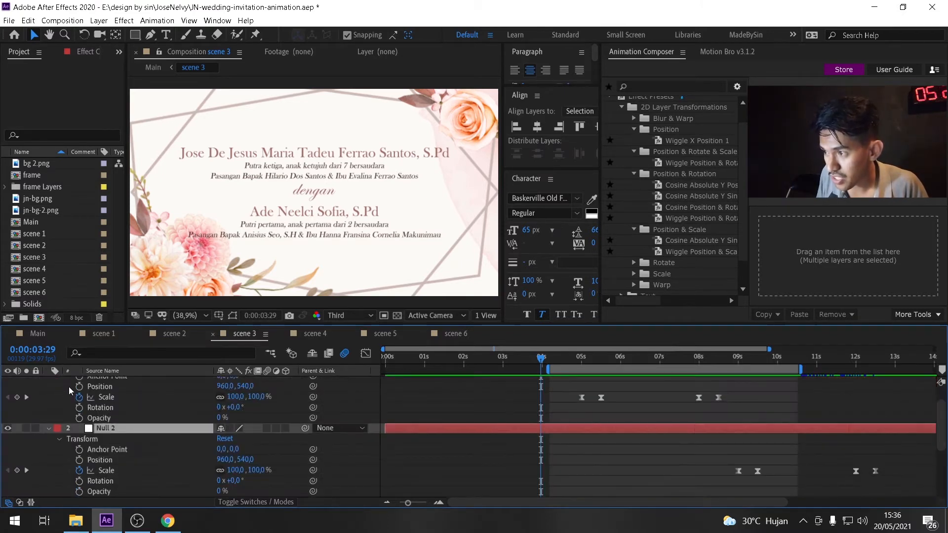
{"action": "scroll", "coordinate": [69, 391], "scroll_direction": "up", "scroll_amount": 1}
{"action": "left_click", "coordinate": [49, 381]}
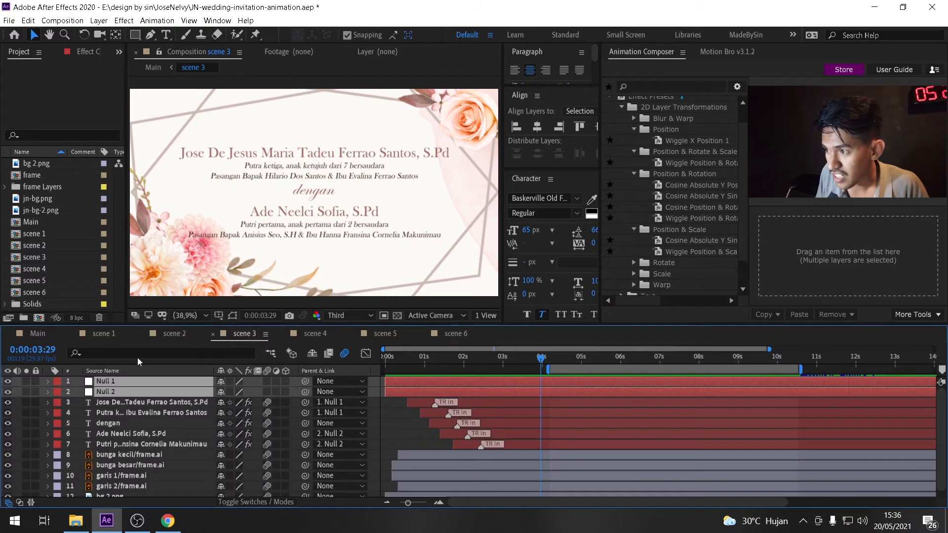
Open scene 4, scrub its animation, and select the Save The Date and date text layers.
{"action": "left_click", "coordinate": [323, 333]}
{"action": "left_click_drag", "start_coordinate": [425, 354], "coordinate": [531, 375]}
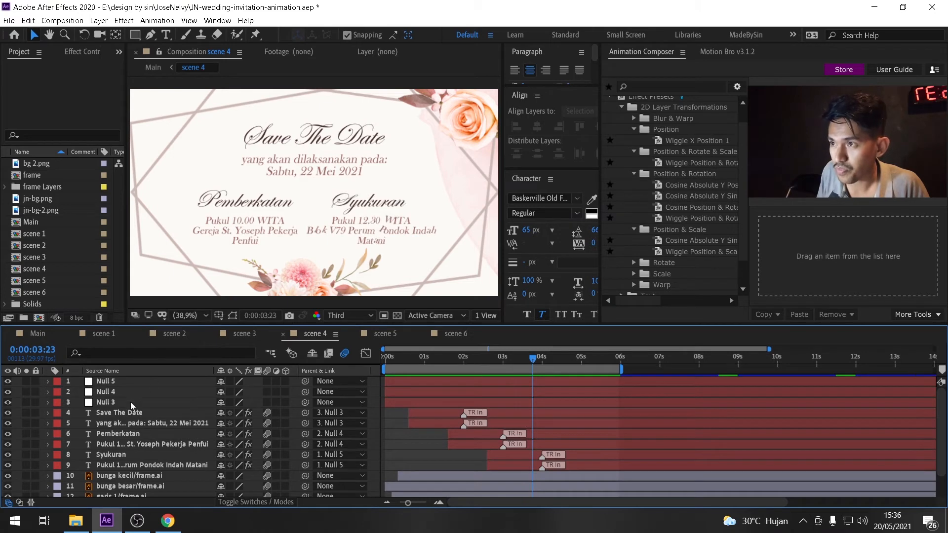
{"action": "left_click", "coordinate": [126, 413]}
{"action": "left_click", "coordinate": [126, 424], "text": "shift"}
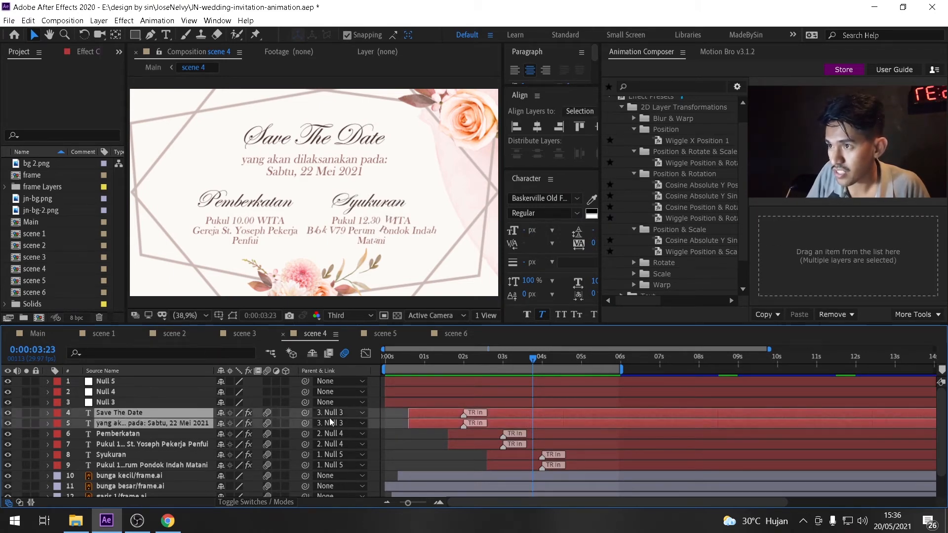
Select the scene 4 text layers in pairs and scrub the timeline to review their TR In animations.
{"action": "left_click", "coordinate": [139, 435]}
{"action": "left_click", "coordinate": [141, 444], "text": "shift"}
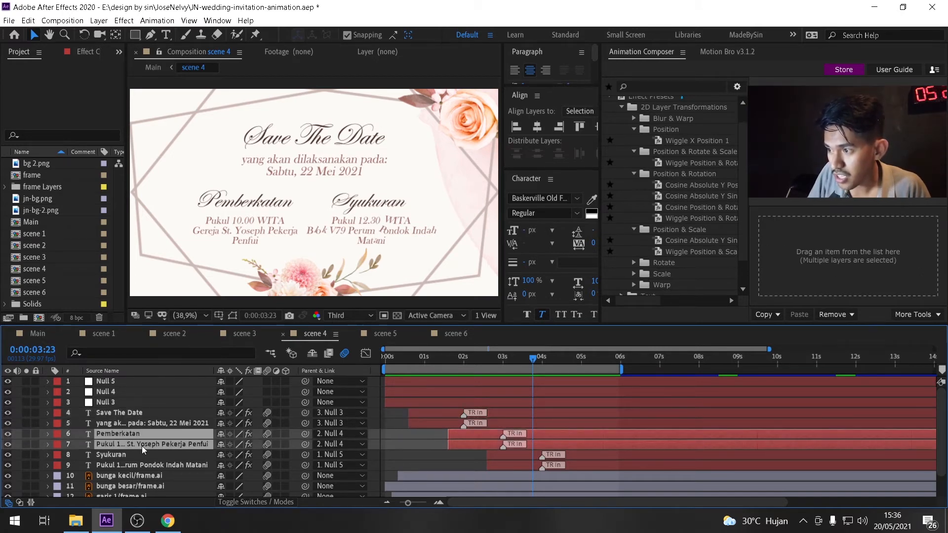
{"action": "left_click", "coordinate": [119, 391]}
{"action": "left_click", "coordinate": [115, 458]}
{"action": "left_click", "coordinate": [119, 466], "text": "shift"}
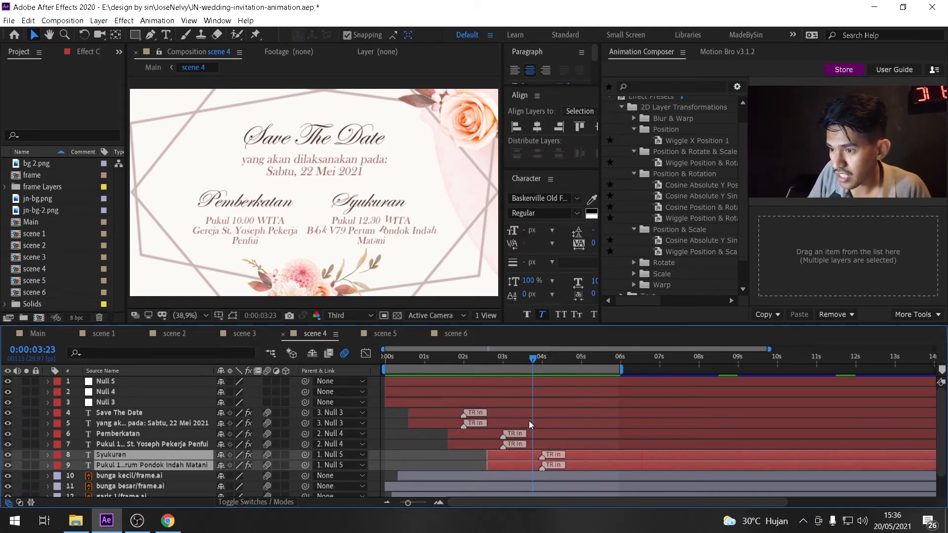
{"action": "left_click", "coordinate": [502, 411], "text": "shift"}
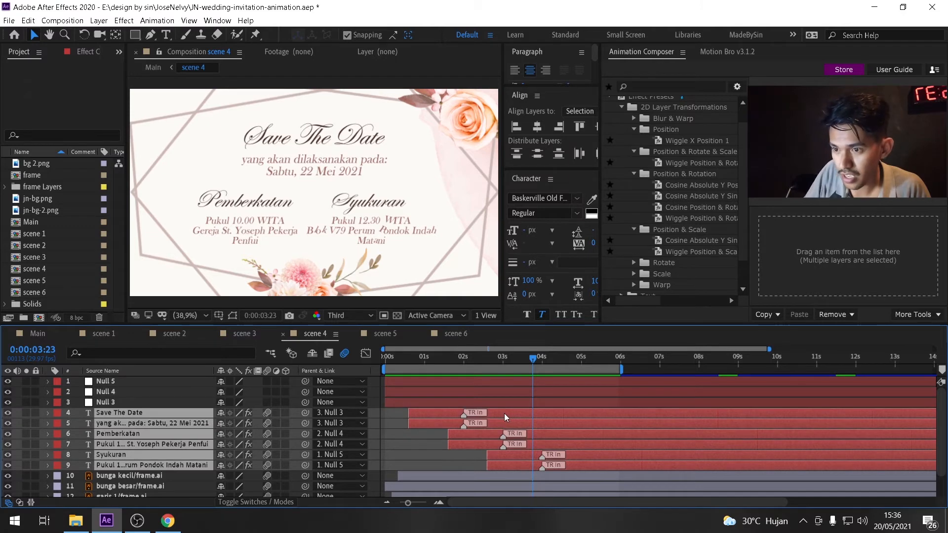
{"action": "left_click_drag", "start_coordinate": [428, 358], "coordinate": [548, 392]}
{"action": "left_click", "coordinate": [418, 465]}
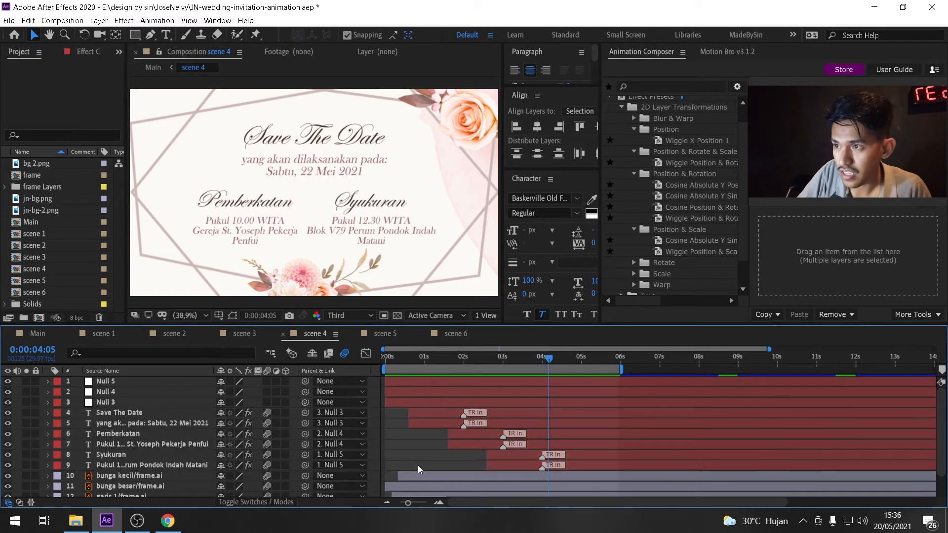
Reveal the Scale keyframes of Null 5, Null 4 and Null 3 and move the work area to about 5 s–11 s.
{"action": "left_click", "coordinate": [141, 381]}
{"action": "left_click", "coordinate": [134, 402], "text": "shift"}
{"action": "key", "text": "s"}
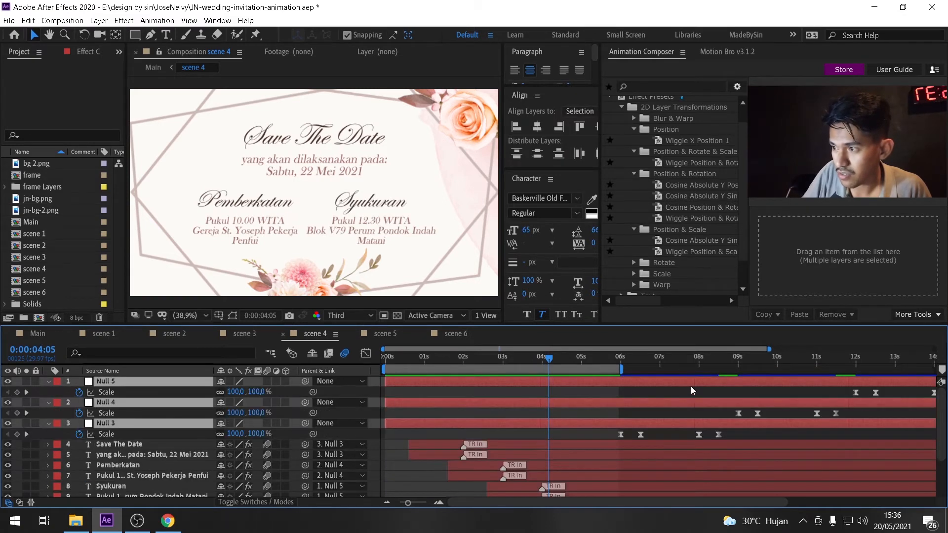
{"action": "left_click_drag", "start_coordinate": [508, 371], "coordinate": [709, 373]}
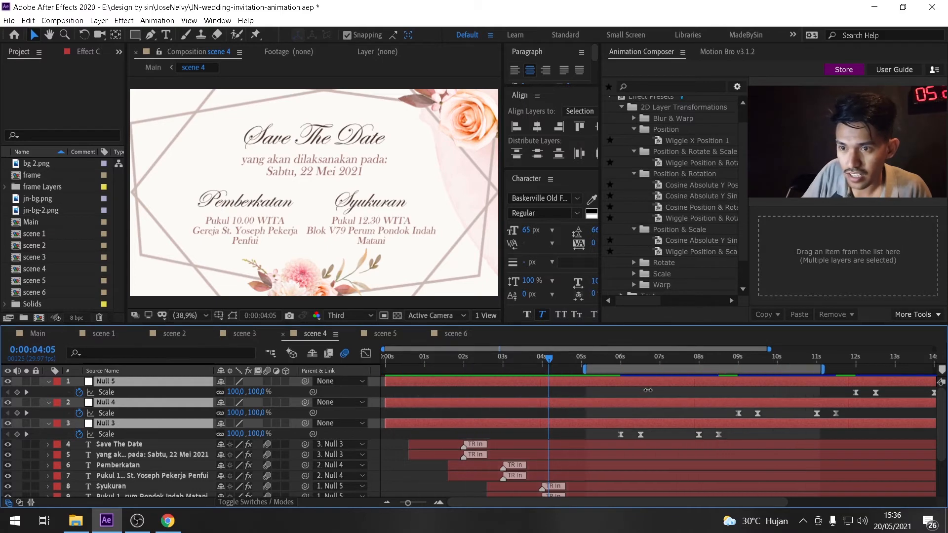
{"action": "left_click", "coordinate": [617, 363]}
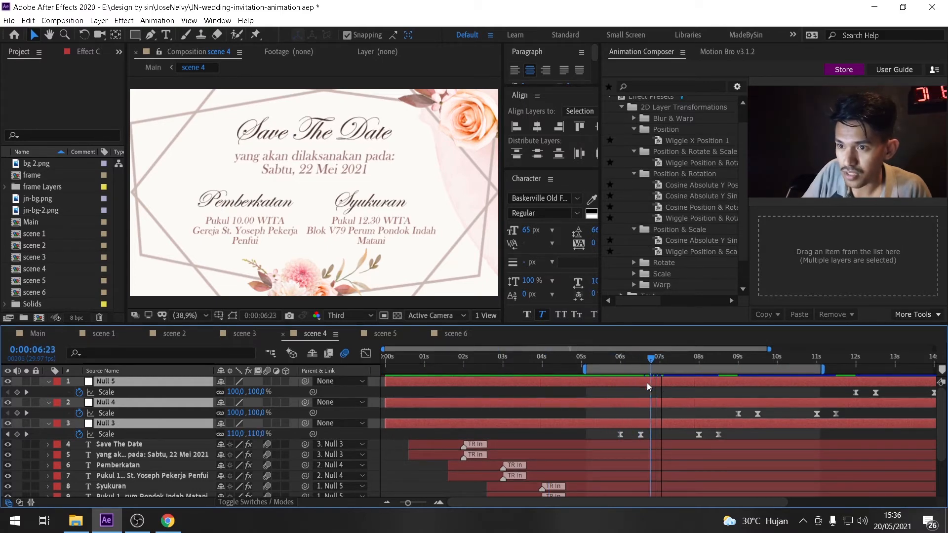
Scroll through the null scale keyframes, collapse the nulls, and select text layers to check their parent nulls.
{"action": "left_click_drag", "start_coordinate": [719, 392], "coordinate": [517, 438]}
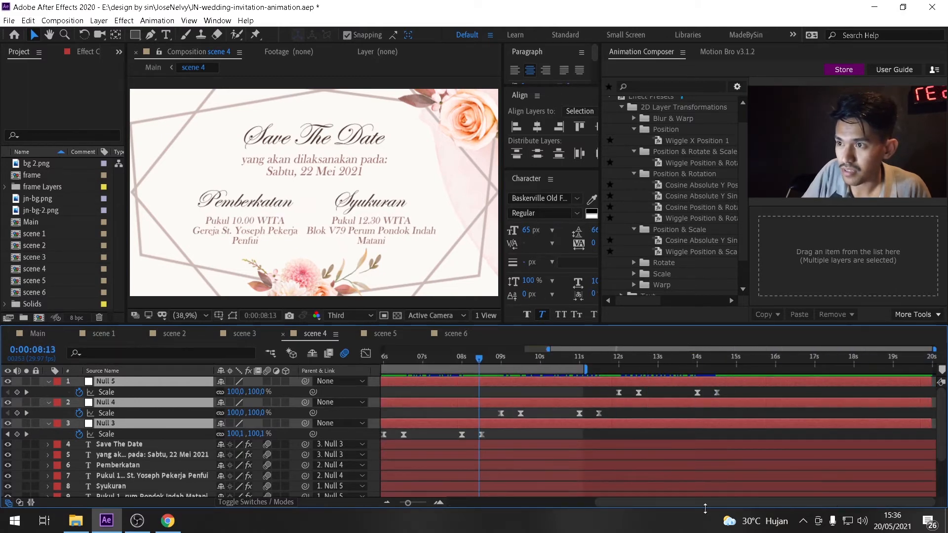
{"action": "left_click_drag", "start_coordinate": [707, 508], "coordinate": [649, 507]}
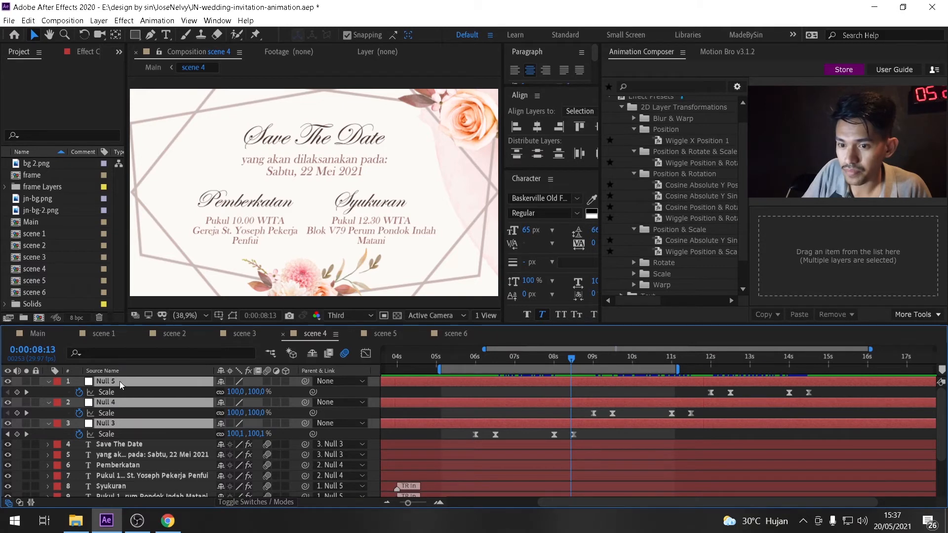
{"action": "left_click", "coordinate": [49, 382]}
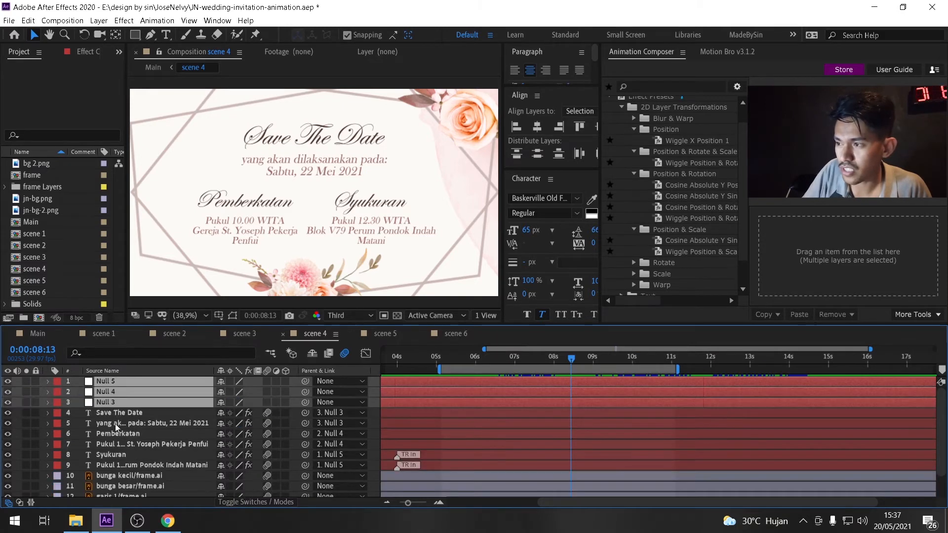
{"action": "left_click", "coordinate": [121, 414]}
{"action": "left_click", "coordinate": [122, 426], "text": "shift"}
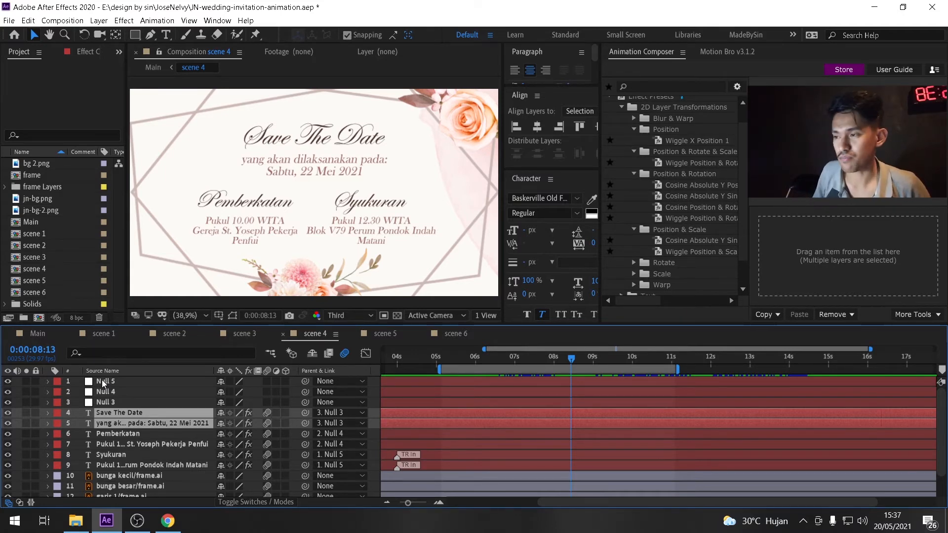
{"action": "left_click", "coordinate": [140, 436]}
{"action": "left_click", "coordinate": [141, 413]}
{"action": "left_click", "coordinate": [142, 424]}
{"action": "left_click", "coordinate": [144, 413]}
{"action": "left_click", "coordinate": [146, 426], "text": "shift"}
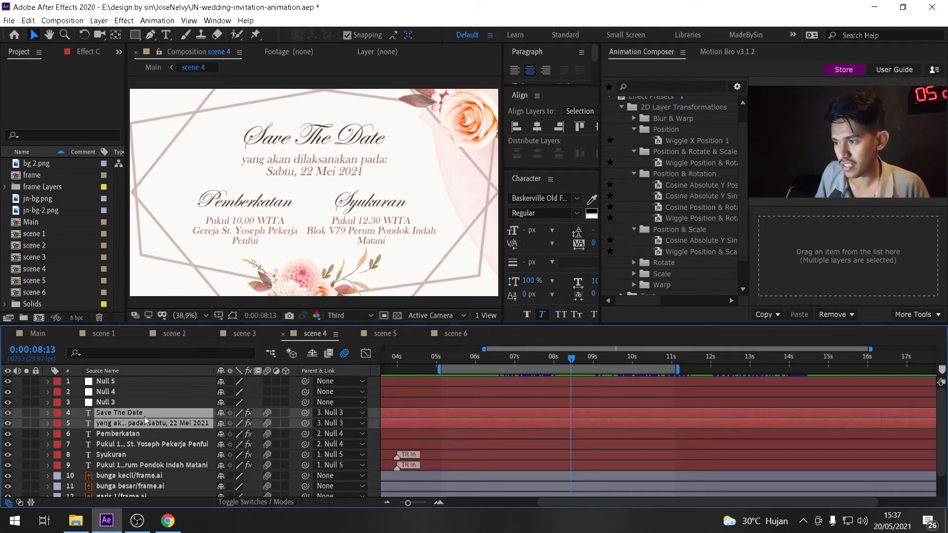
{"action": "left_click", "coordinate": [104, 383]}
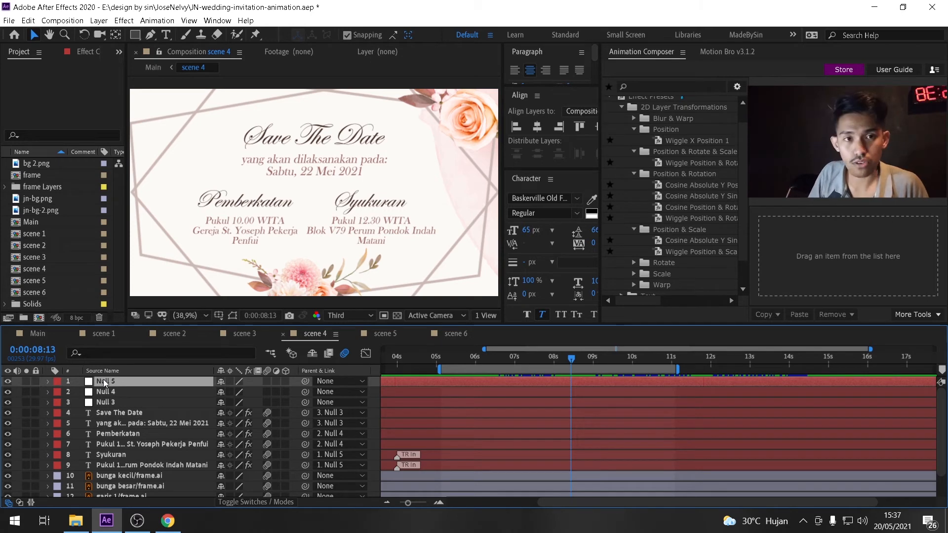
Open scene 5 and scrub through its verse text animation.
{"action": "left_click", "coordinate": [380, 335]}
{"action": "left_click_drag", "start_coordinate": [394, 362], "coordinate": [544, 390]}
{"action": "left_click", "coordinate": [545, 358]}
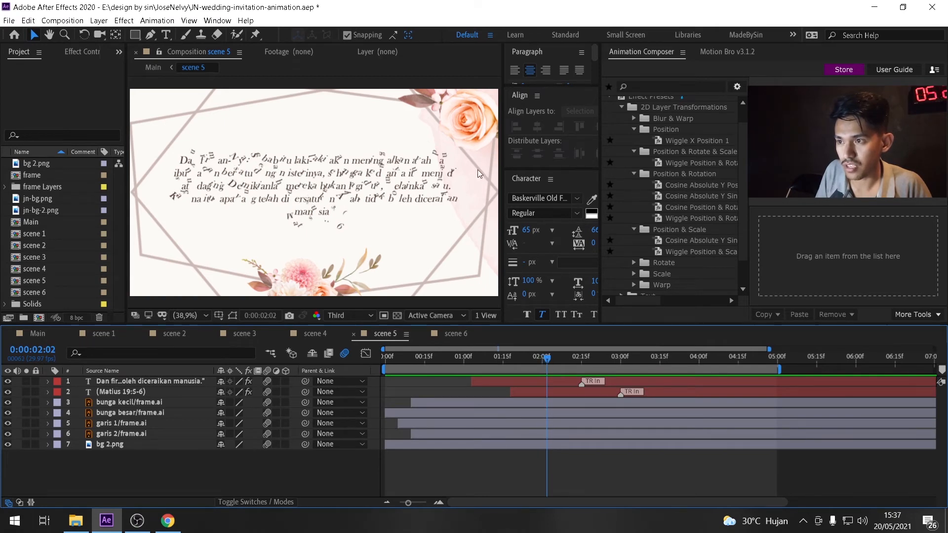
{"action": "left_click_drag", "start_coordinate": [547, 358], "coordinate": [662, 384]}
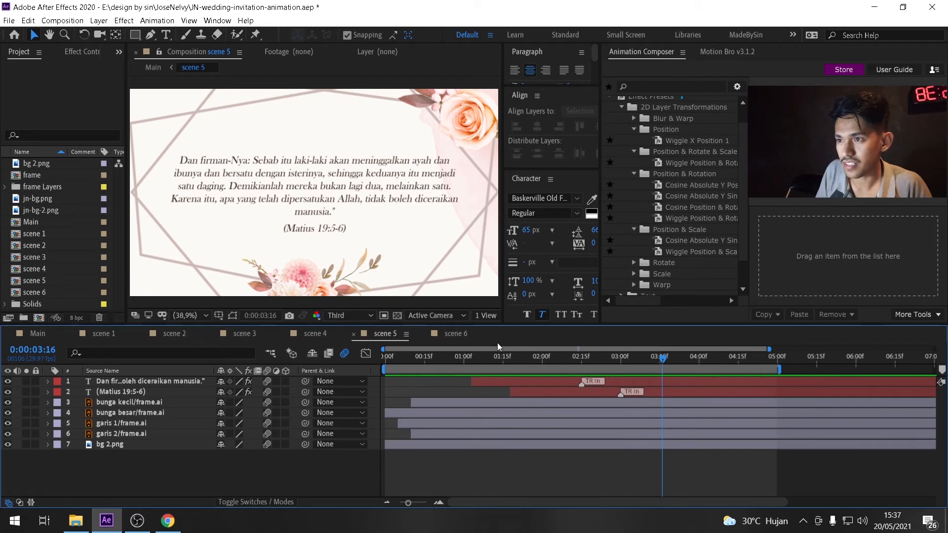
Open scene 6, preview it, and scrub through the names animation.
{"action": "left_click", "coordinate": [473, 337]}
{"action": "left_click_drag", "start_coordinate": [466, 362], "coordinate": [522, 384]}
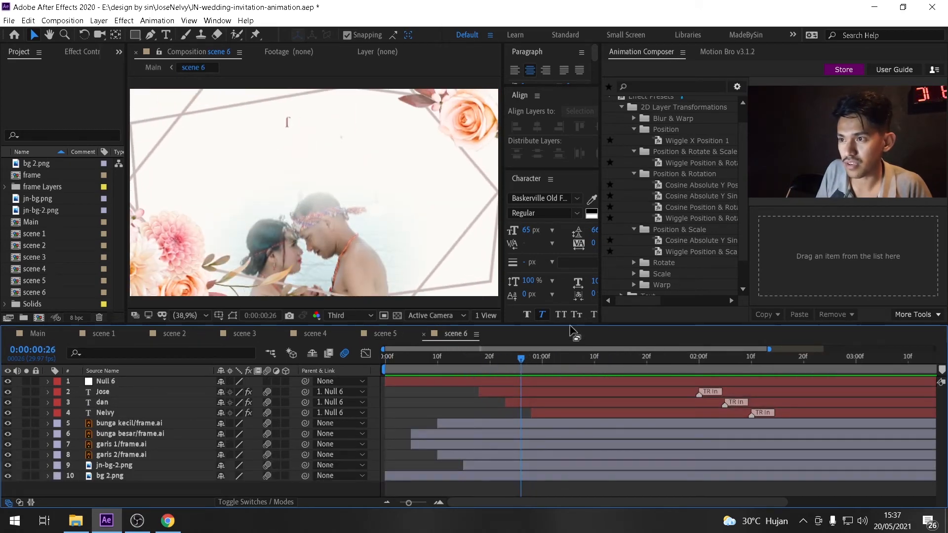
{"action": "key", "text": "space"}
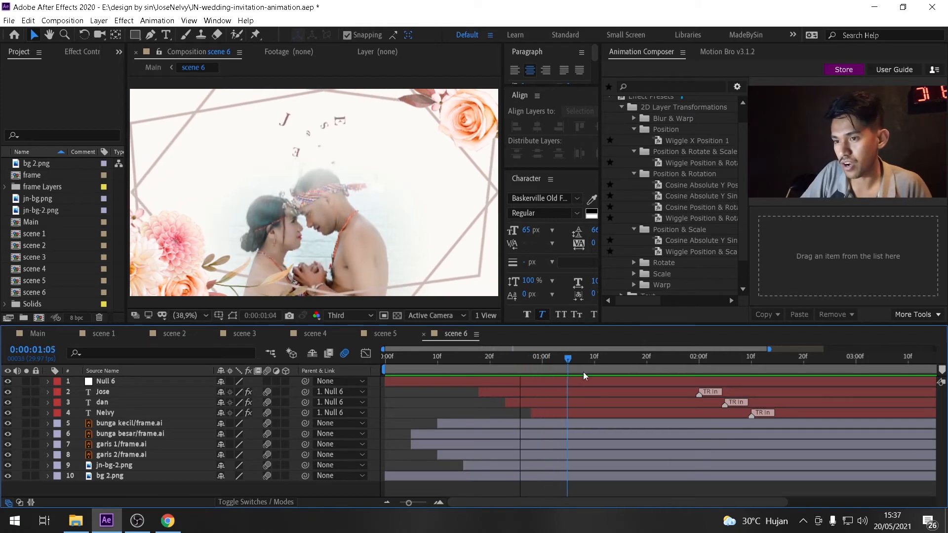
{"action": "left_click_drag", "start_coordinate": [739, 388], "coordinate": [641, 410]}
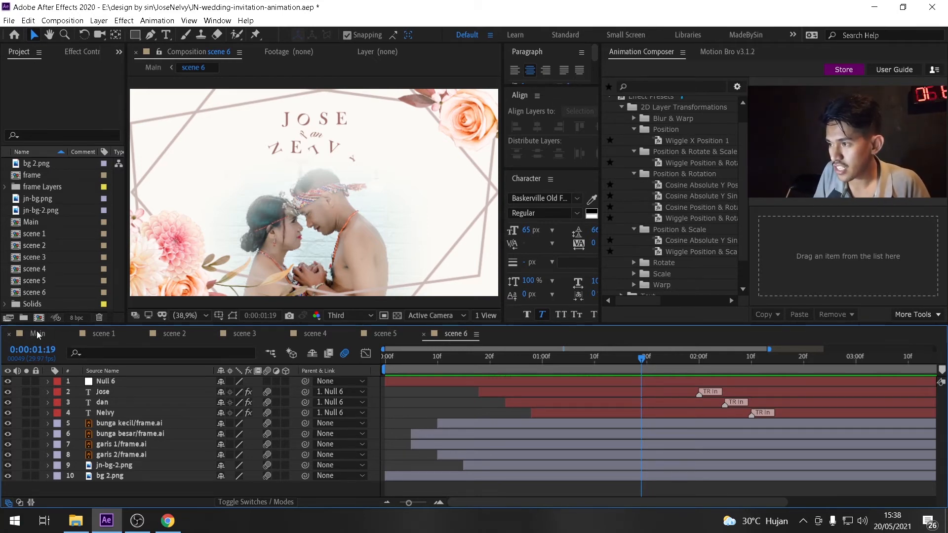
Cycle through the scene compositions and collapse the expanded layer properties in scene 1 and scene 2.
{"action": "left_click", "coordinate": [99, 334]}
{"action": "left_click", "coordinate": [183, 334]}
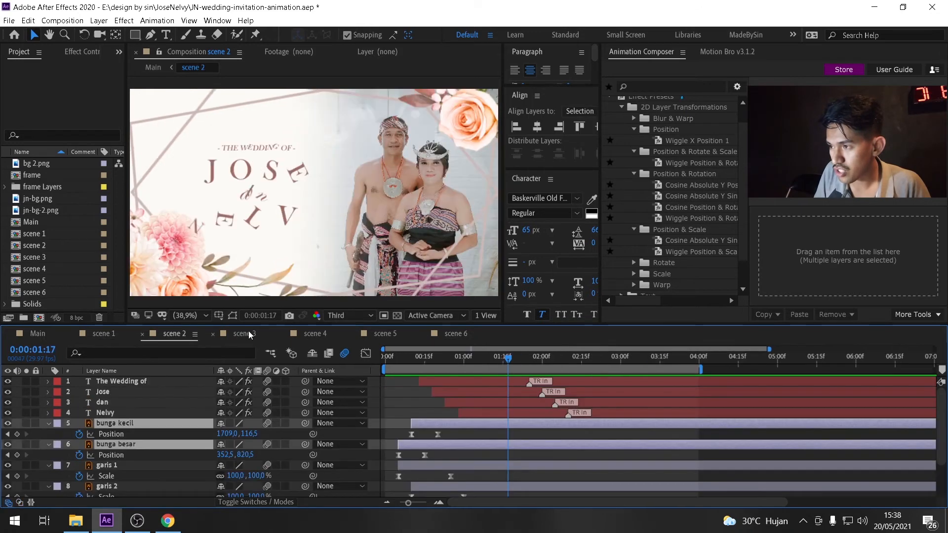
{"action": "left_click", "coordinate": [244, 334]}
{"action": "left_click", "coordinate": [316, 334]}
{"action": "left_click", "coordinate": [103, 334]}
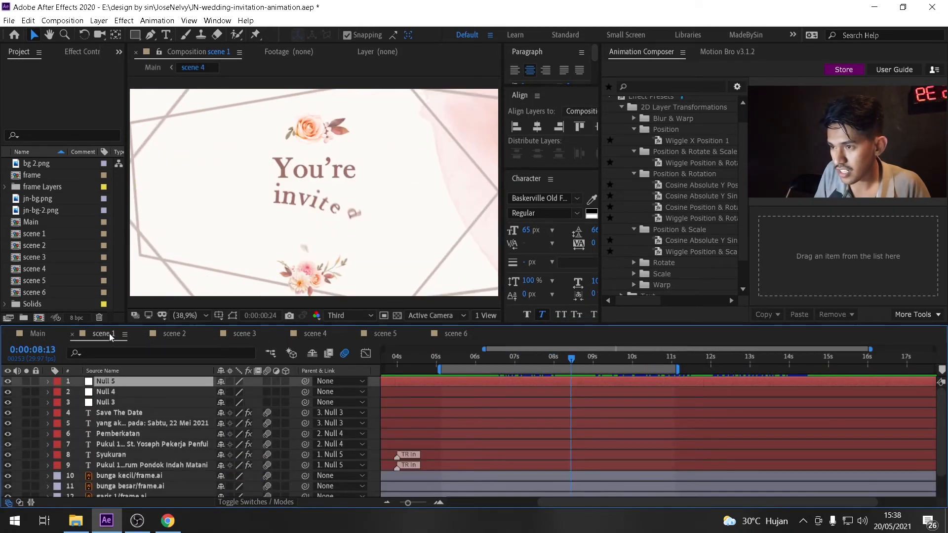
{"action": "left_click", "coordinate": [48, 392]}
{"action": "left_click", "coordinate": [49, 403]}
{"action": "left_click", "coordinate": [168, 335]}
{"action": "left_click", "coordinate": [49, 423]}
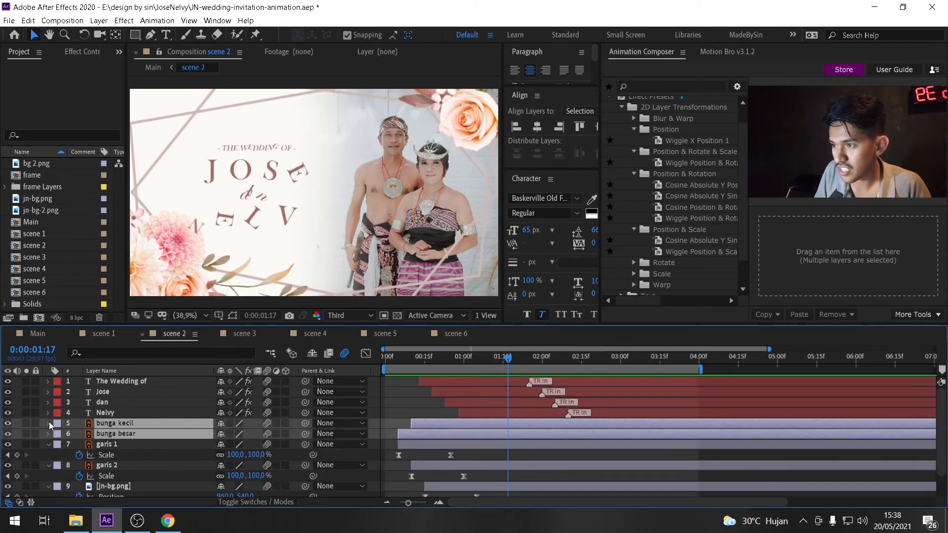
{"action": "left_click", "coordinate": [49, 445]}
{"action": "left_click", "coordinate": [48, 456]}
{"action": "left_click", "coordinate": [48, 466]}
{"action": "left_click", "coordinate": [48, 477]}
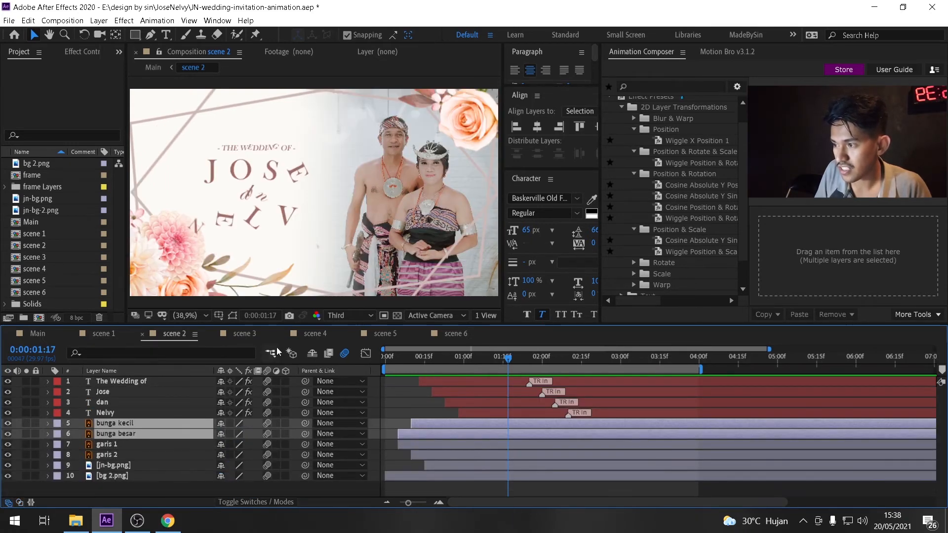
Step through scenes 3 to 6, open the Main composition, and enlarge the timeline panel.
{"action": "left_click", "coordinate": [246, 337]}
{"action": "left_click", "coordinate": [316, 335]}
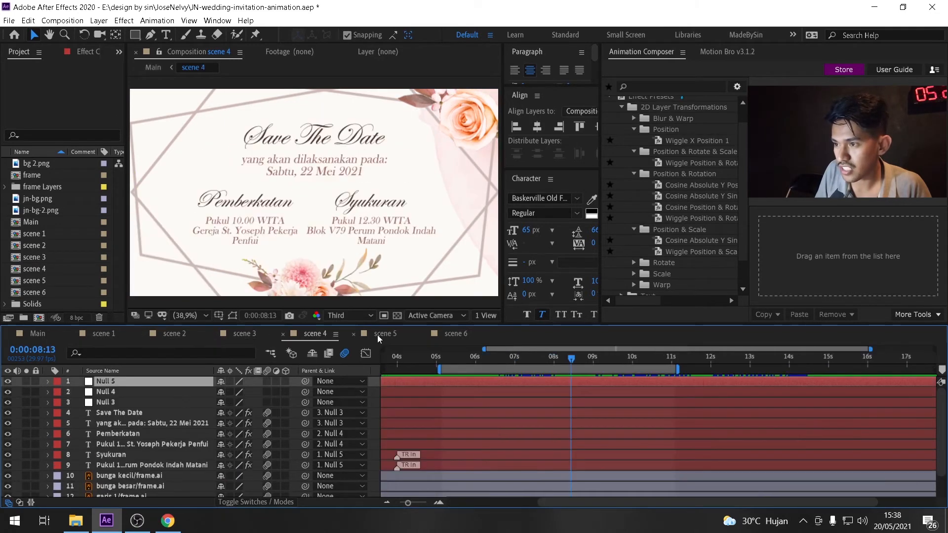
{"action": "left_click", "coordinate": [378, 338]}
{"action": "left_click", "coordinate": [465, 338]}
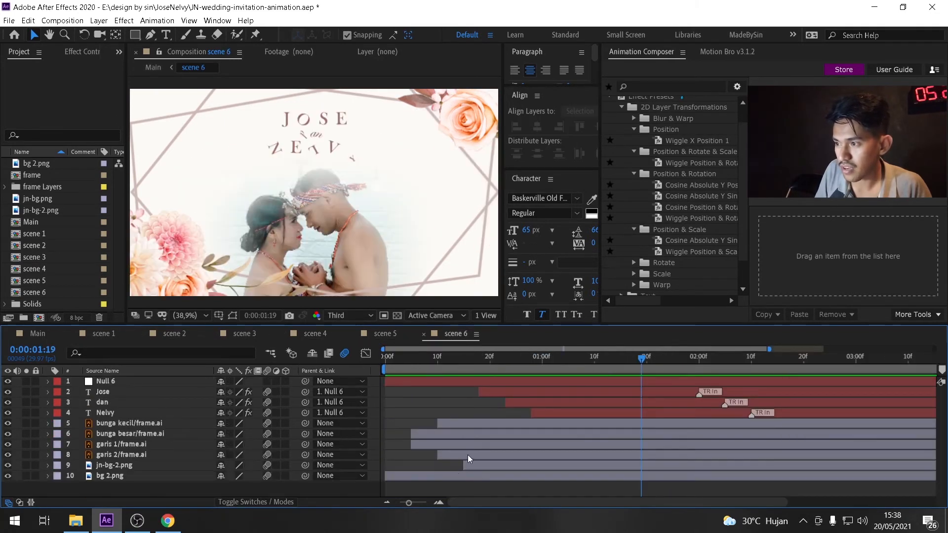
{"action": "left_click", "coordinate": [44, 337]}
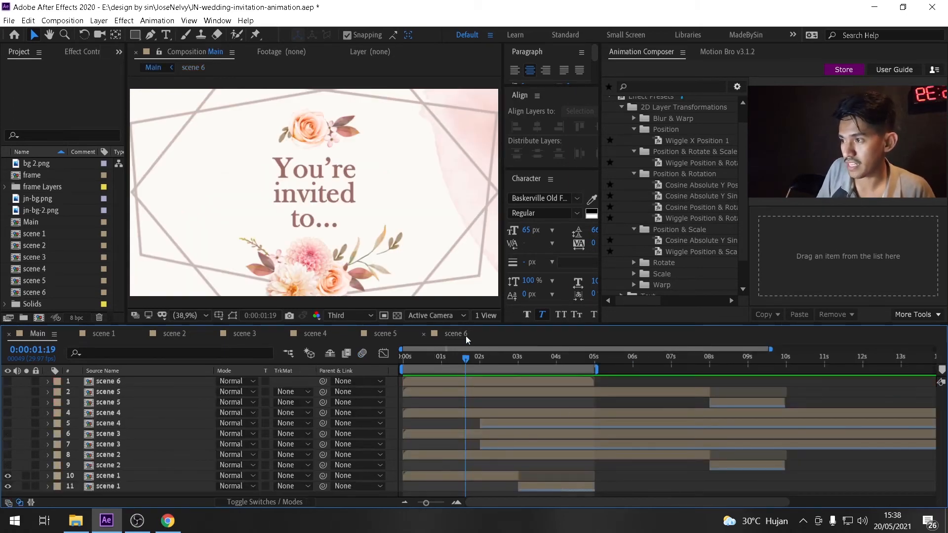
{"action": "left_click_drag", "start_coordinate": [471, 324], "coordinate": [470, 307]}
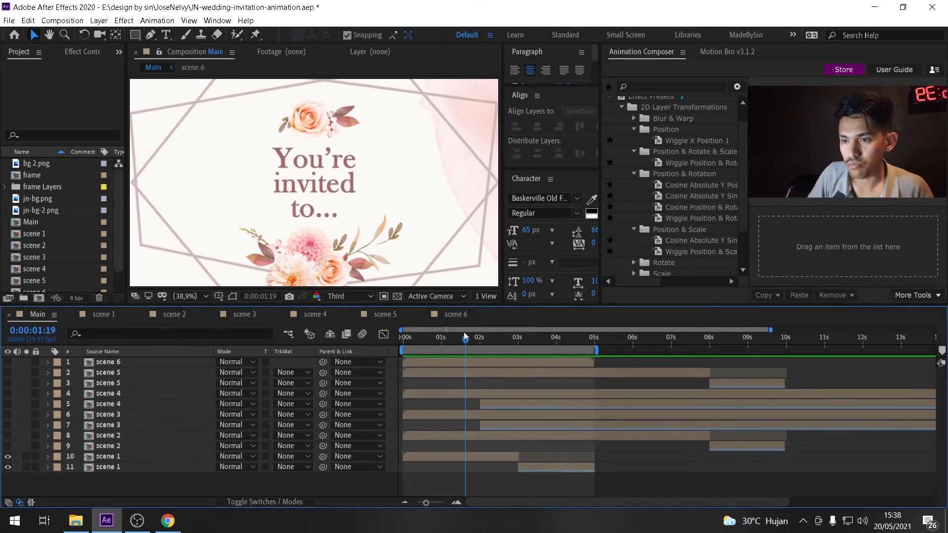
Select the two scene 1 layers in Main and preview the opening from the start.
{"action": "left_click", "coordinate": [113, 459]}
{"action": "left_click", "coordinate": [116, 469]}
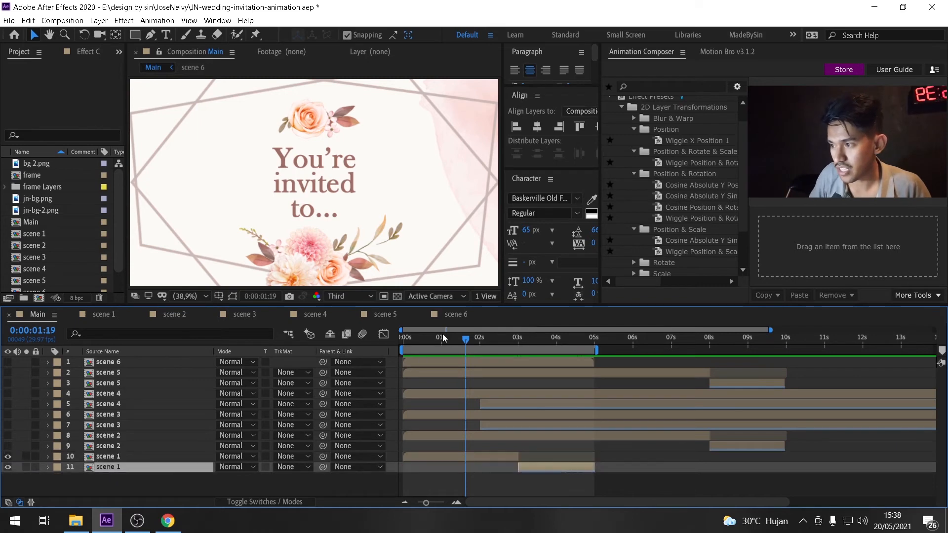
{"action": "left_click", "coordinate": [404, 340]}
{"action": "key", "text": "space"}
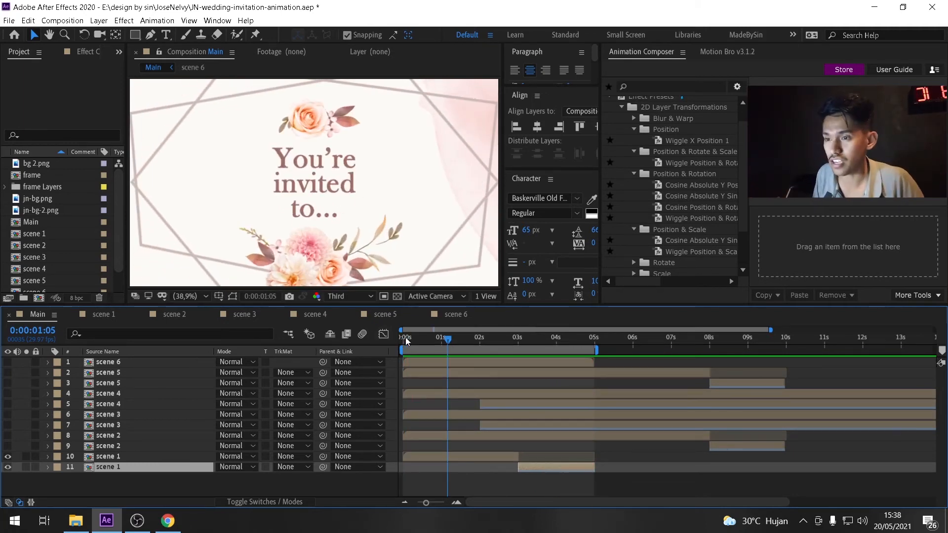
{"action": "left_click_drag", "start_coordinate": [408, 350], "coordinate": [403, 372]}
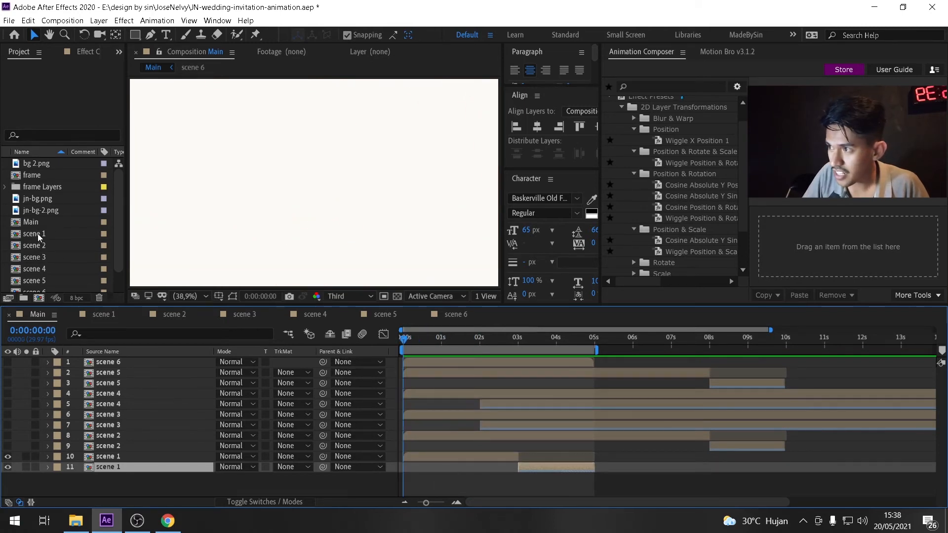
{"action": "left_click_drag", "start_coordinate": [403, 341], "coordinate": [514, 370]}
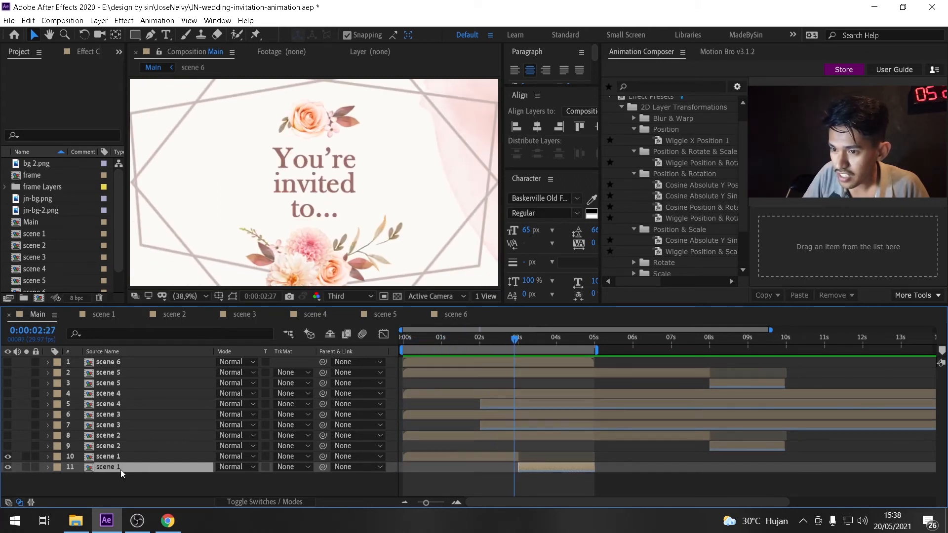
Time-reverse the lower scene 1 layer and scrub through its reversed section.
{"action": "right_click", "coordinate": [534, 468]}
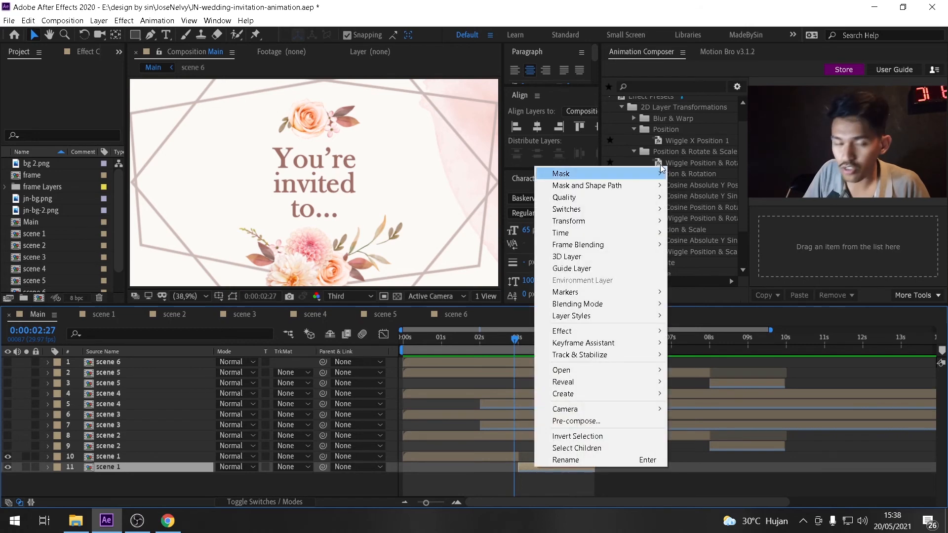
{"action": "mouse_move", "coordinate": [611, 230]}
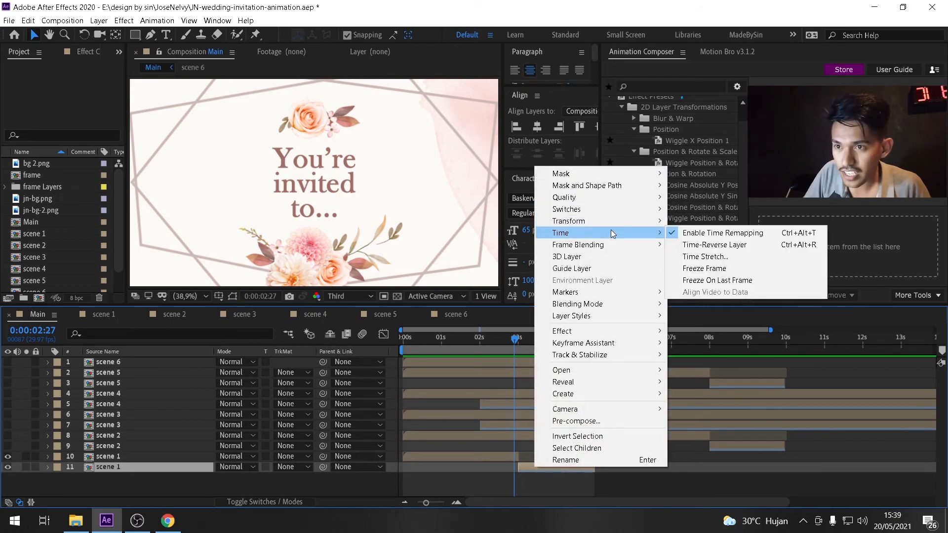
{"action": "left_click", "coordinate": [719, 239]}
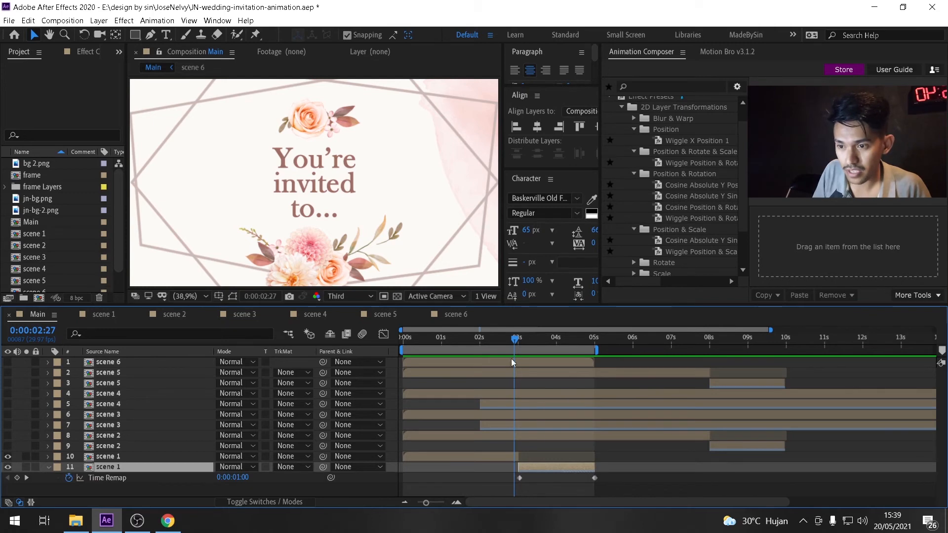
{"action": "left_click_drag", "start_coordinate": [515, 340], "coordinate": [519, 340]}
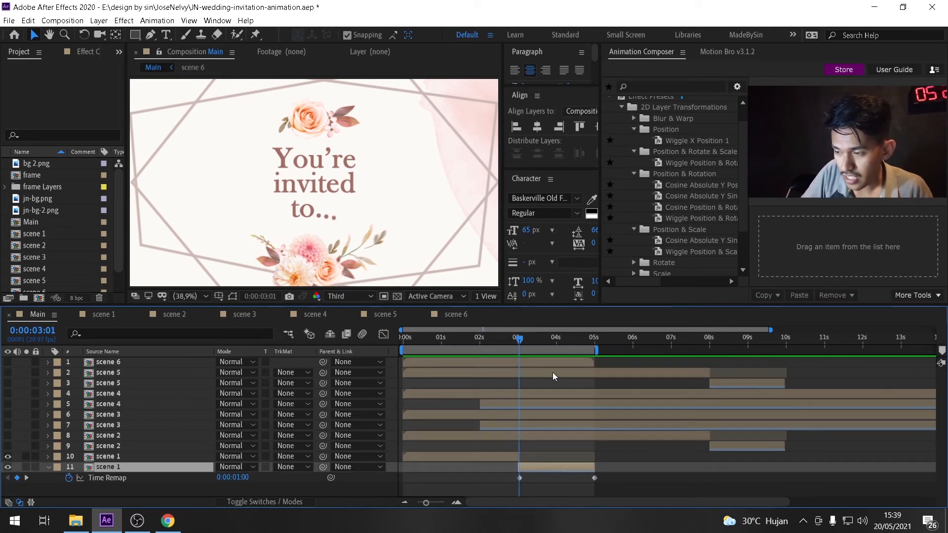
{"action": "left_click_drag", "start_coordinate": [523, 342], "coordinate": [597, 362]}
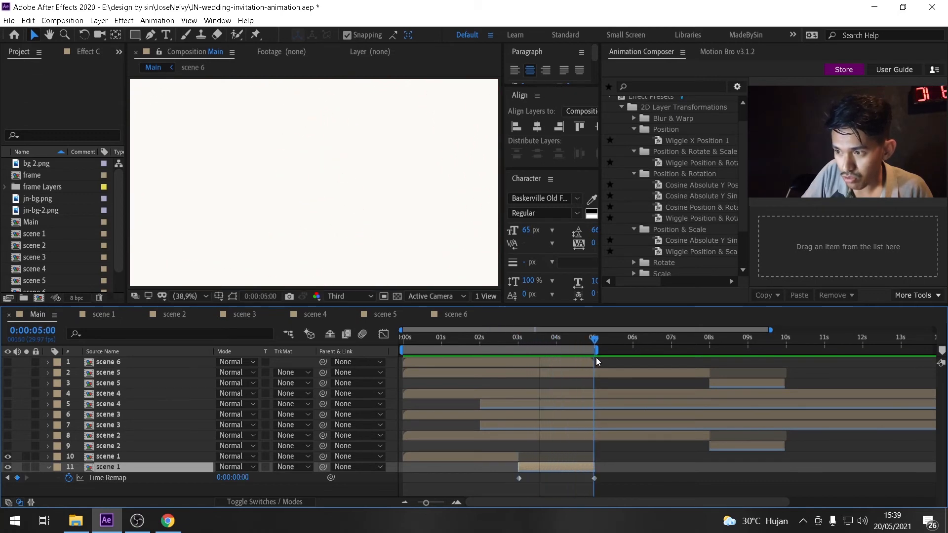
Open the scene 1 composition and scrub through its animation.
{"action": "left_click", "coordinate": [103, 318]}
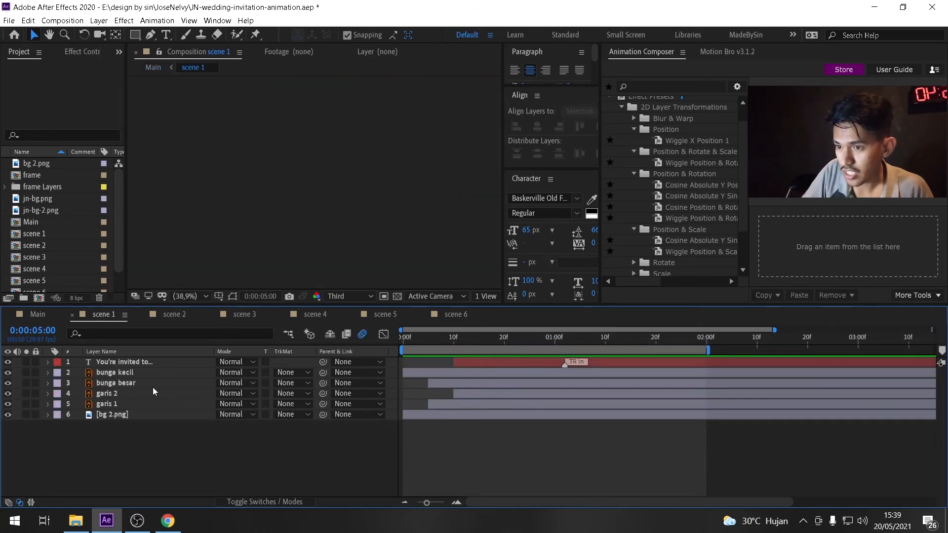
{"action": "left_click_drag", "start_coordinate": [418, 343], "coordinate": [663, 366]}
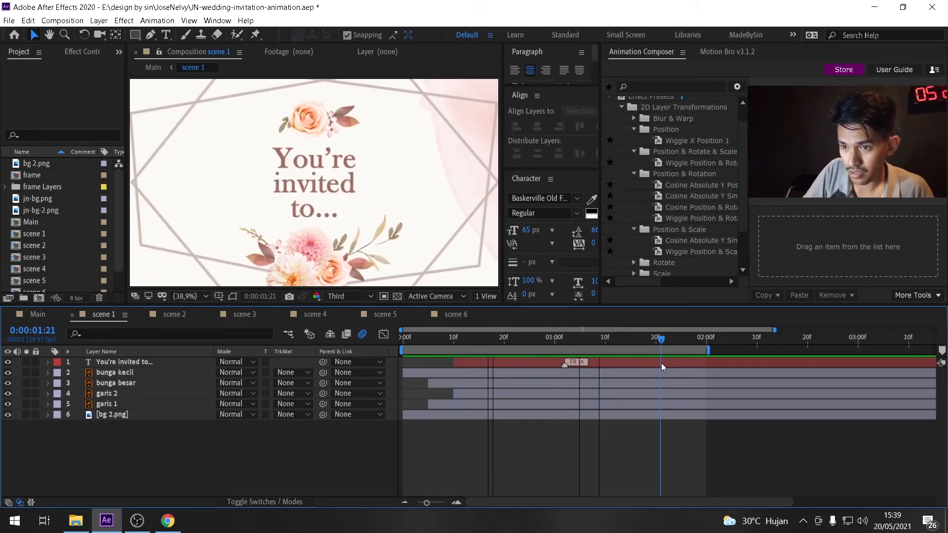
Return to Main and collapse the Time Remap property of the lower scene 1 layer.
{"action": "left_click", "coordinate": [37, 316]}
{"action": "left_click_drag", "start_coordinate": [506, 354], "coordinate": [565, 411]}
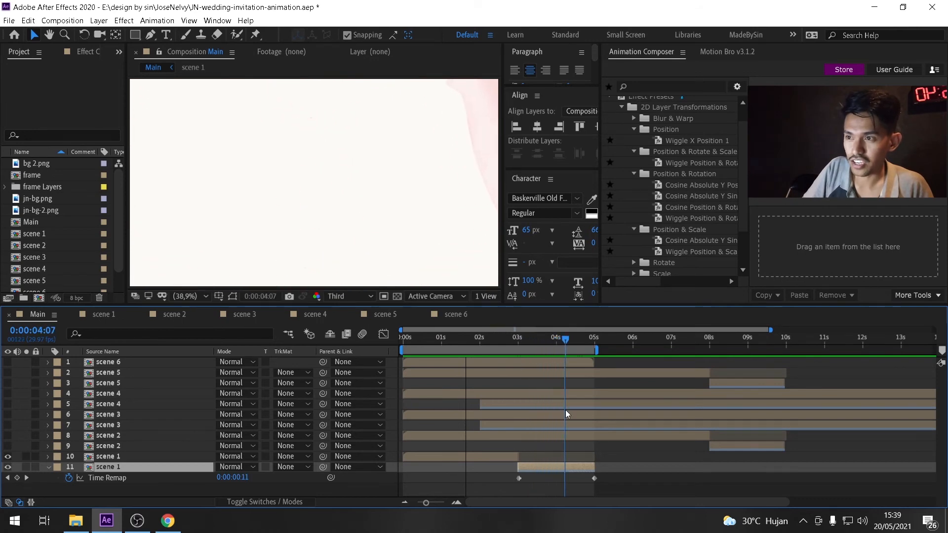
{"action": "left_click", "coordinate": [49, 467]}
Hide the two scene 1 layers, show the two scene 2 layers, and scrub through them.
{"action": "left_click_drag", "start_coordinate": [8, 467], "coordinate": [9, 440]}
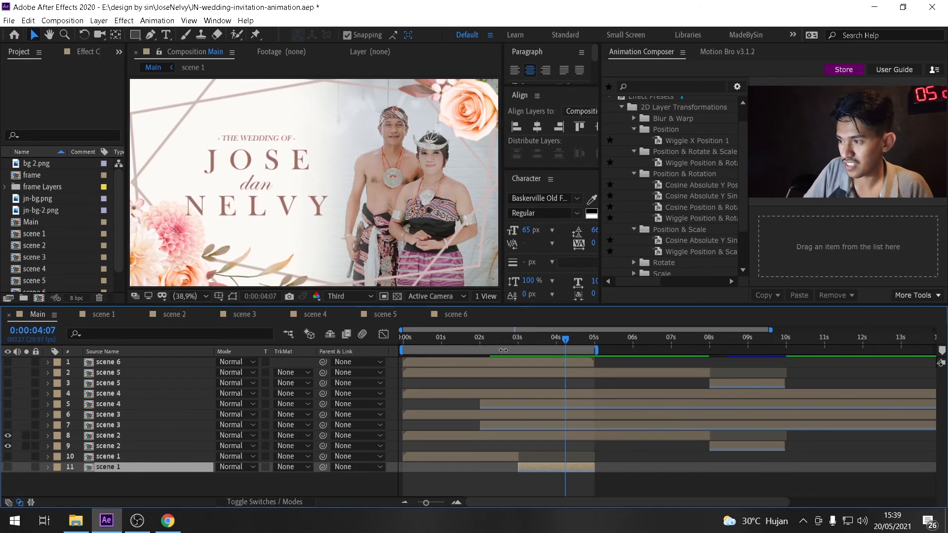
{"action": "left_click_drag", "start_coordinate": [409, 342], "coordinate": [540, 364]}
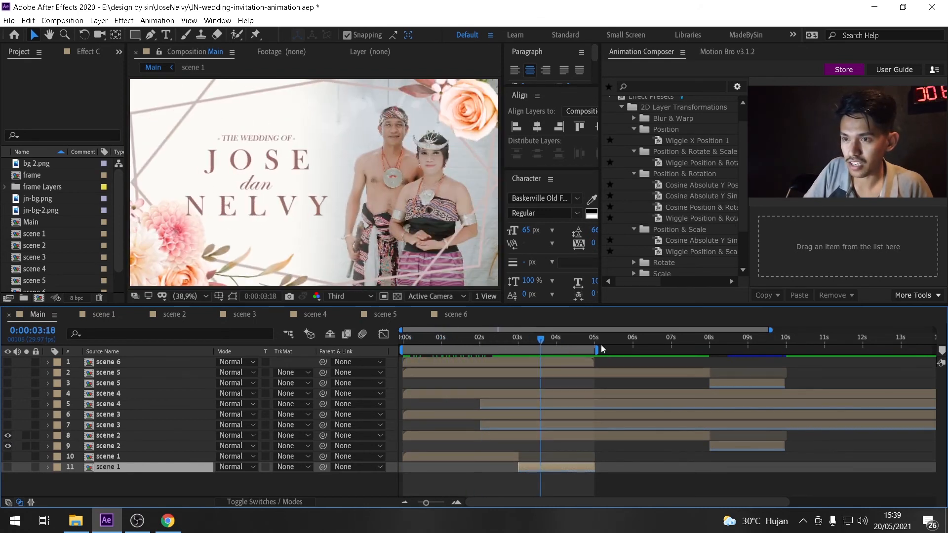
Extend the work area from the start to about 11 seconds and preview Main from the beginning.
{"action": "left_click_drag", "start_coordinate": [594, 345], "coordinate": [822, 350]}
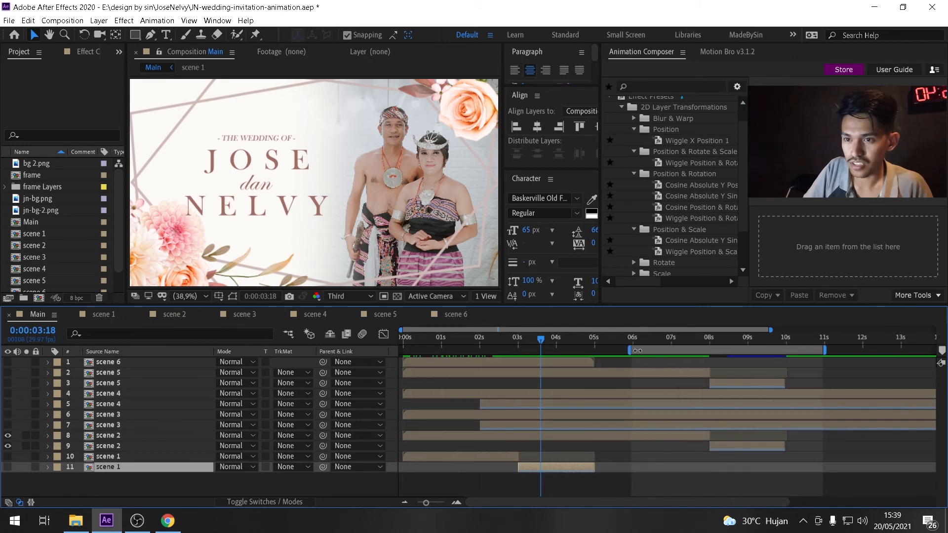
{"action": "left_click_drag", "start_coordinate": [625, 350], "coordinate": [368, 354]}
{"action": "left_click_drag", "start_coordinate": [591, 350], "coordinate": [841, 350]}
{"action": "left_click_drag", "start_coordinate": [460, 349], "coordinate": [367, 349]}
{"action": "left_click", "coordinate": [402, 340]}
{"action": "key", "text": "space"}
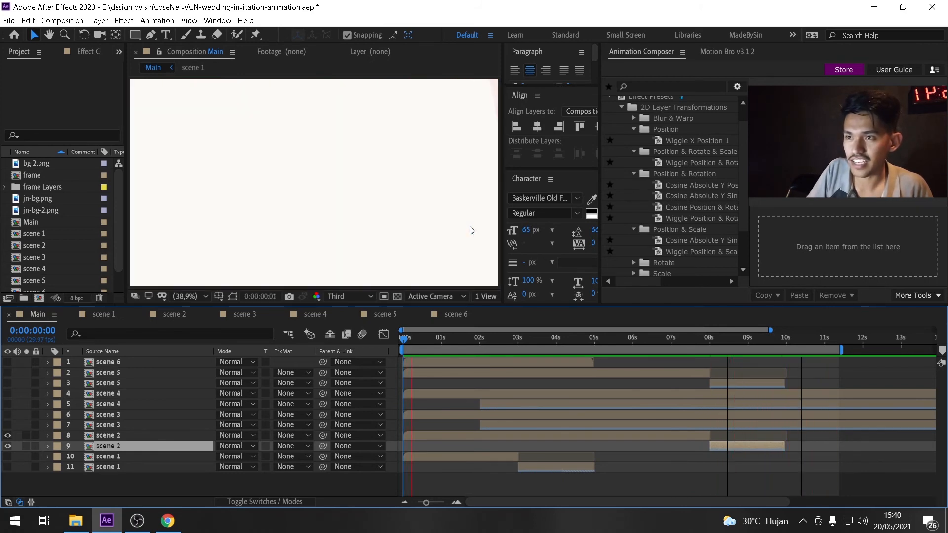
{"action": "key", "text": "space"}
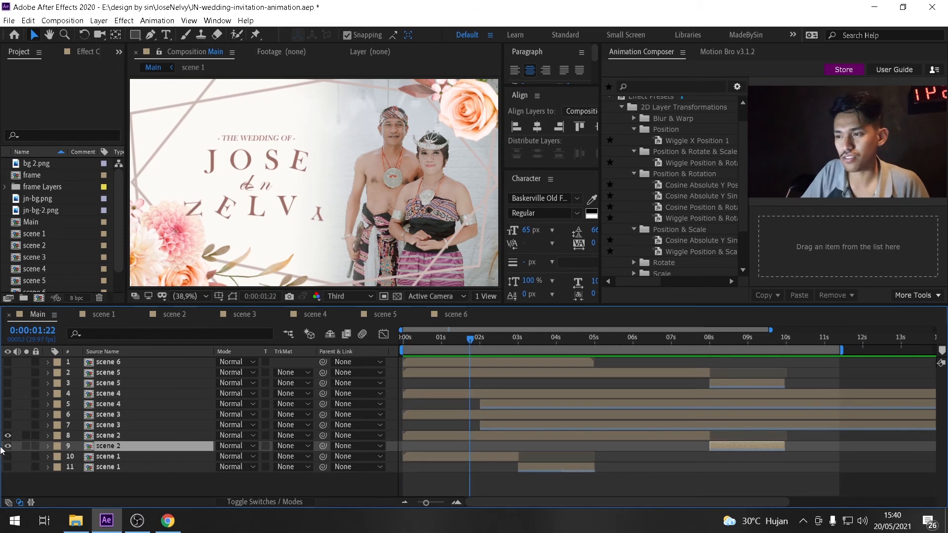
Toggle layer visibility through scene 3, then show only the two scene 1 layers again.
{"action": "left_click", "coordinate": [8, 436]}
{"action": "left_click", "coordinate": [8, 416]}
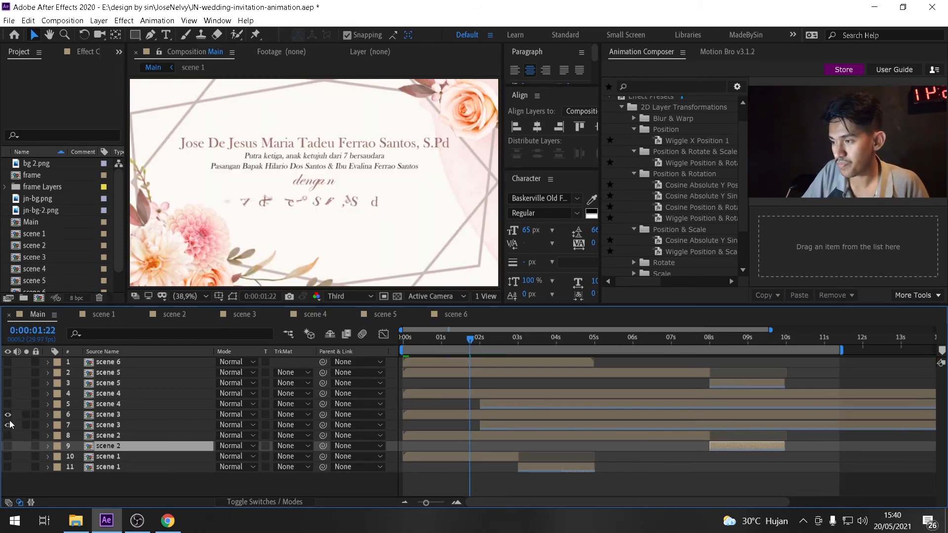
{"action": "left_click", "coordinate": [8, 415]}
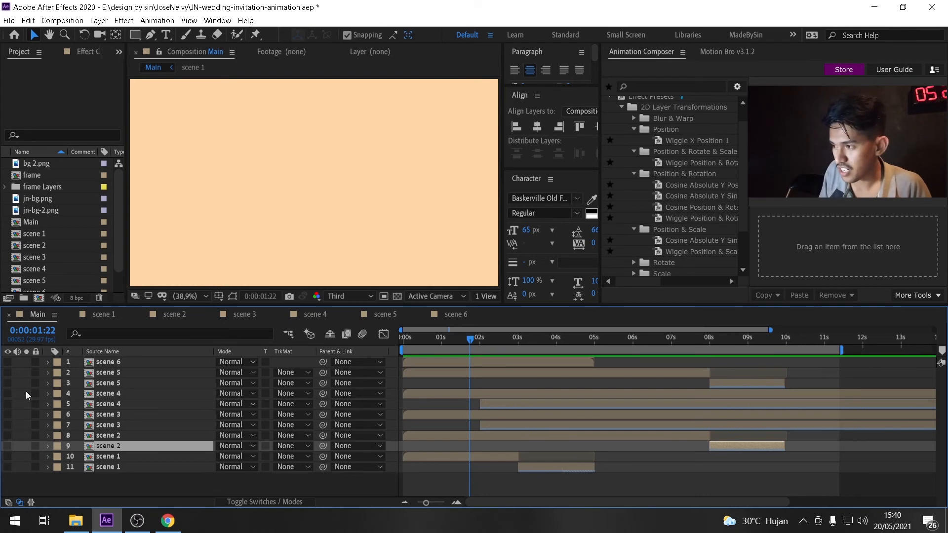
{"action": "left_click", "coordinate": [101, 366]}
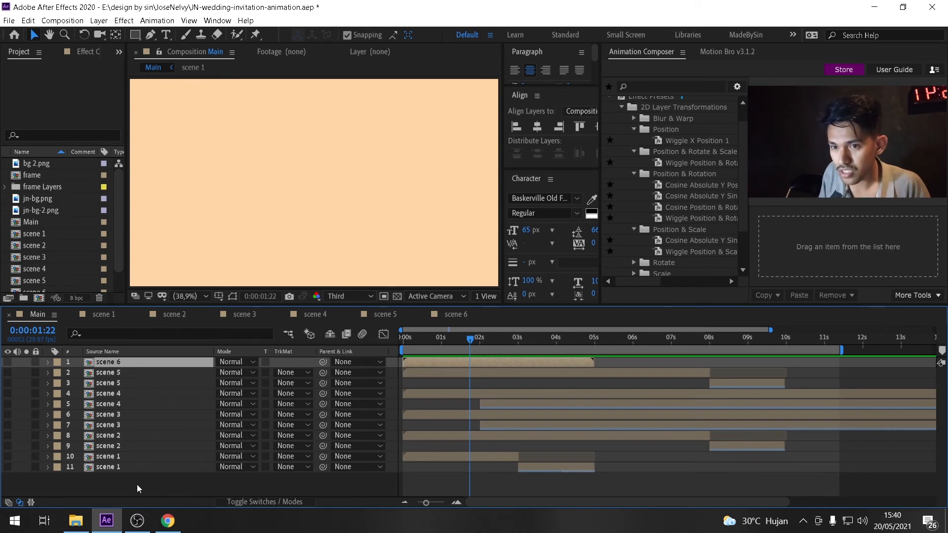
{"action": "key", "text": "ctrl+z"}
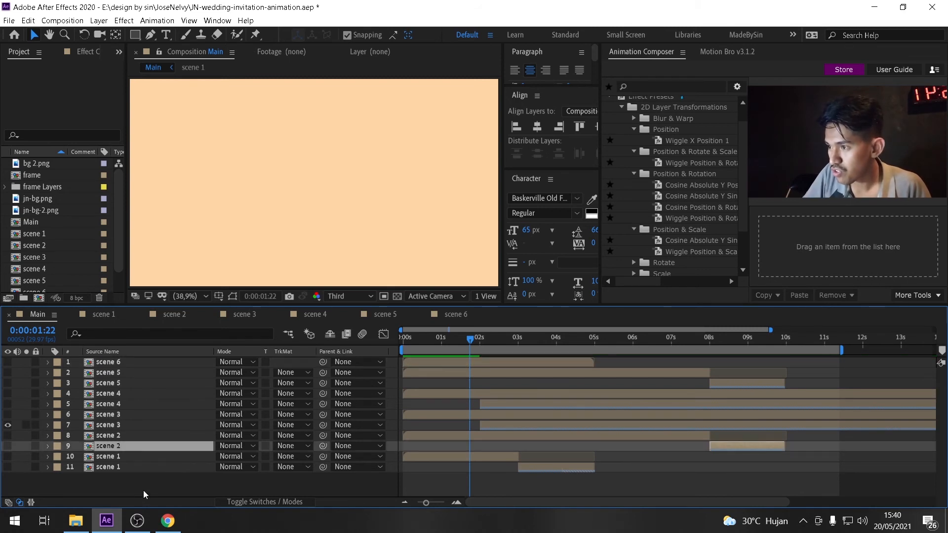
{"action": "key", "text": "ctrl+z"}
{"action": "left_click", "coordinate": [147, 485]}
{"action": "key", "text": "ctrl+shift+z"}
{"action": "left_click", "coordinate": [8, 467]}
{"action": "left_click", "coordinate": [7, 456]}
Select both scene 1 layers and shorten the work area to end at 5 seconds.
{"action": "left_click", "coordinate": [126, 464]}
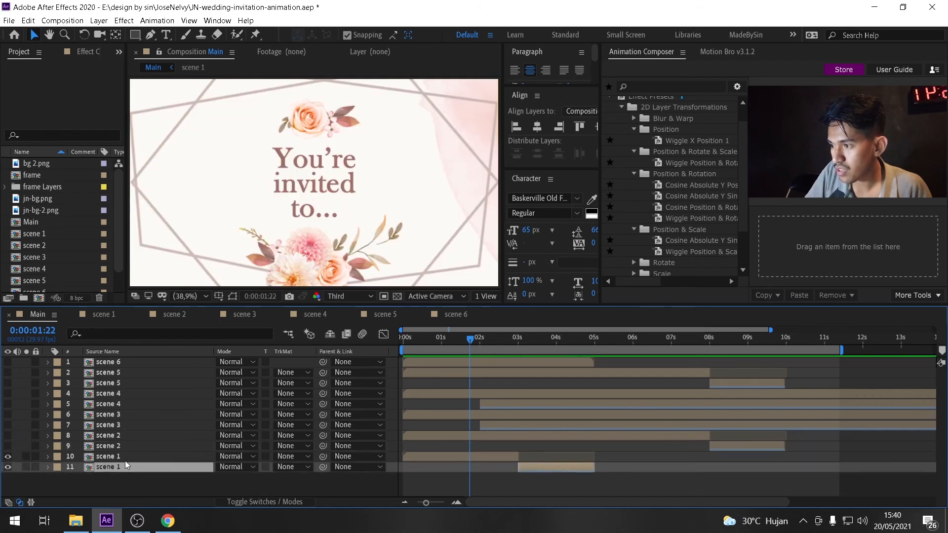
{"action": "left_click", "coordinate": [125, 459], "text": "shift"}
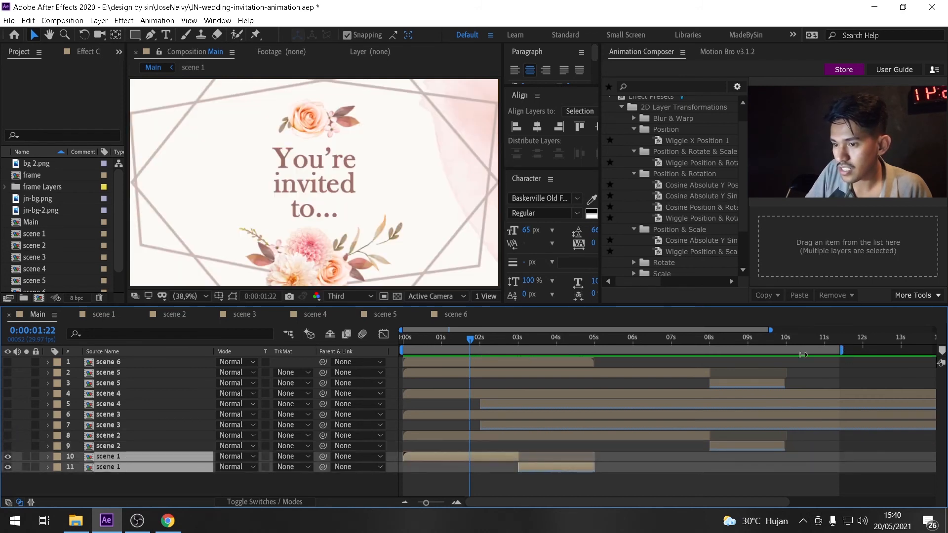
{"action": "left_click_drag", "start_coordinate": [803, 355], "coordinate": [596, 354]}
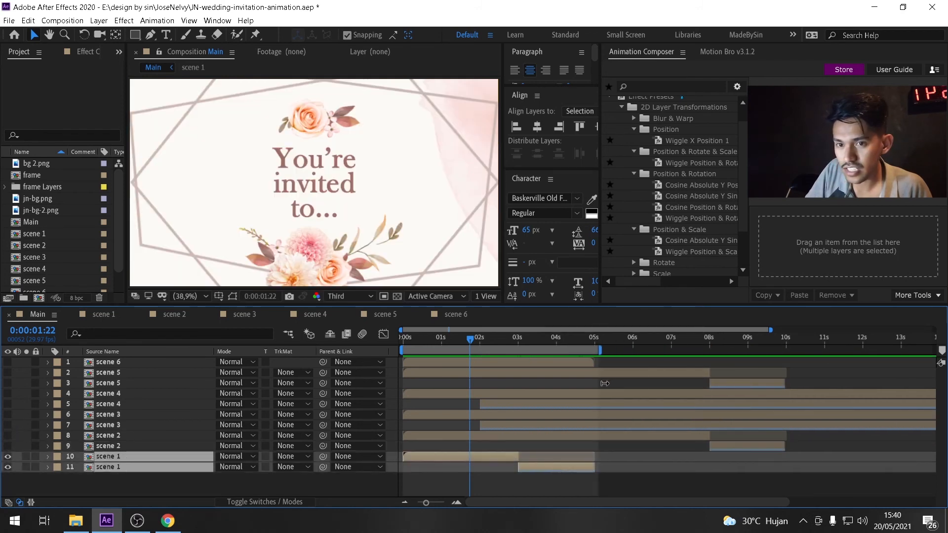
{"action": "left_click", "coordinate": [72, 20]}
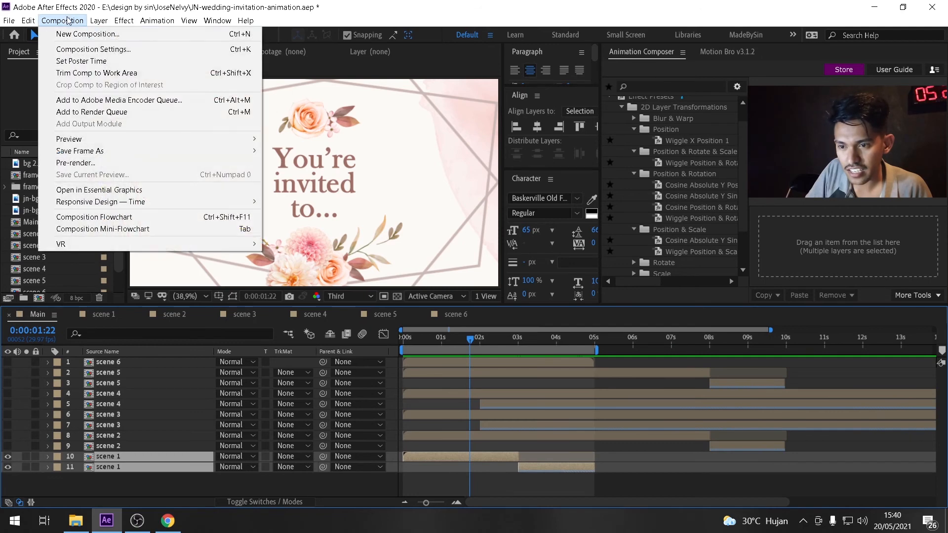
{"action": "left_click", "coordinate": [132, 103]}
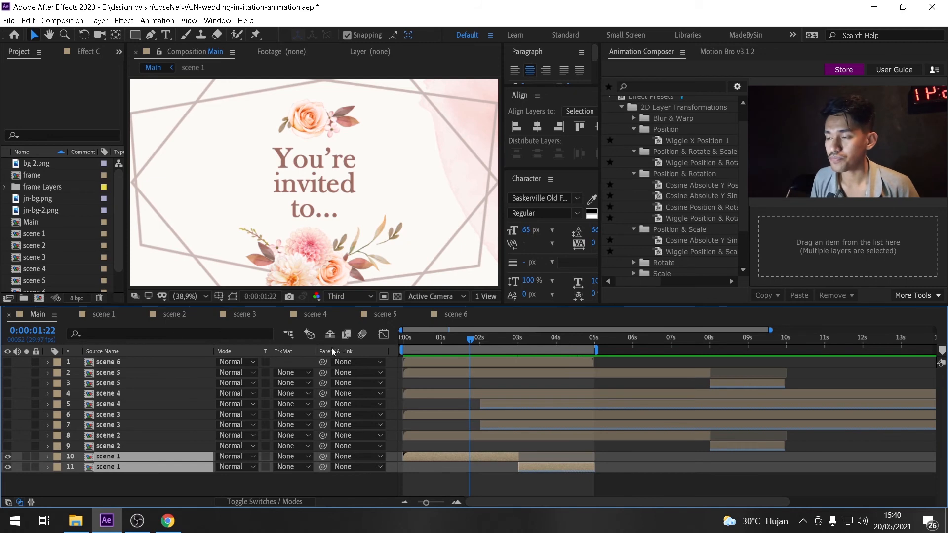
{"action": "left_click", "coordinate": [121, 479]}
{"action": "left_click_drag", "start_coordinate": [123, 480], "coordinate": [110, 459]}
{"action": "left_click", "coordinate": [116, 480]}
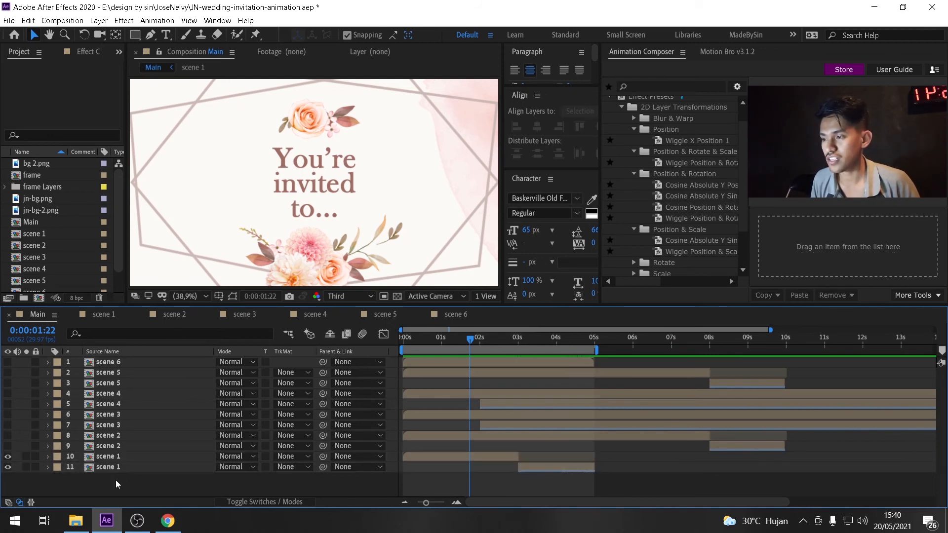
{"action": "left_click", "coordinate": [116, 437]}
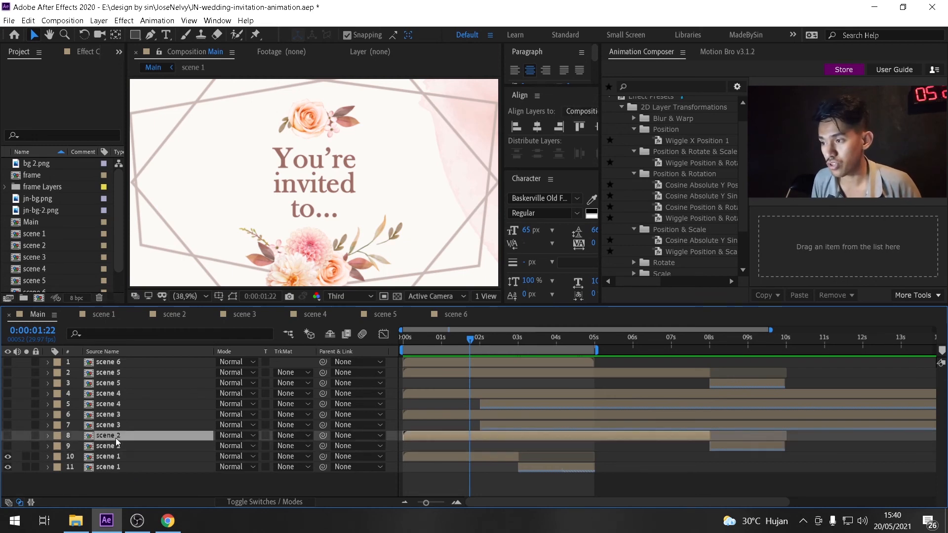
{"action": "left_click", "coordinate": [118, 425]}
{"action": "left_click", "coordinate": [121, 413]}
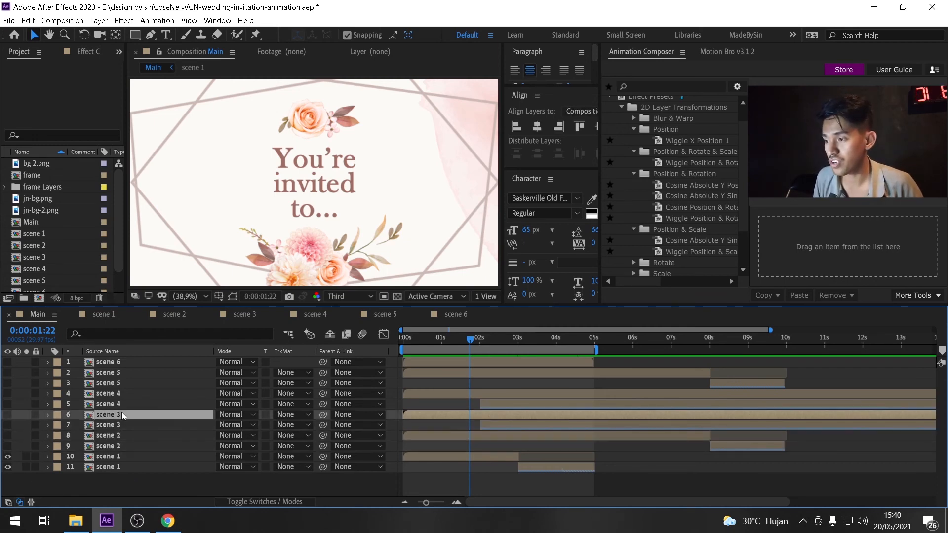
{"action": "left_click", "coordinate": [123, 404]}
{"action": "left_click", "coordinate": [123, 362]}
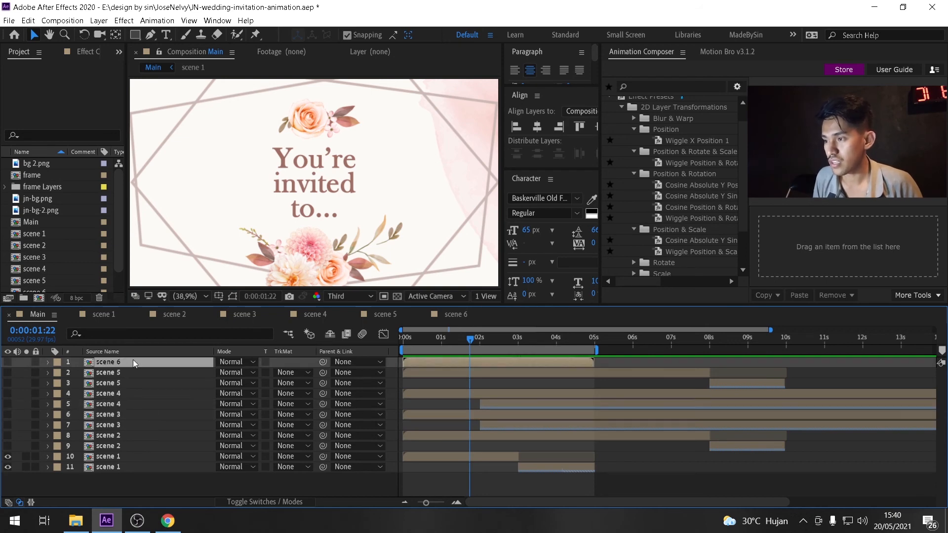
{"action": "left_click", "coordinate": [123, 468]}
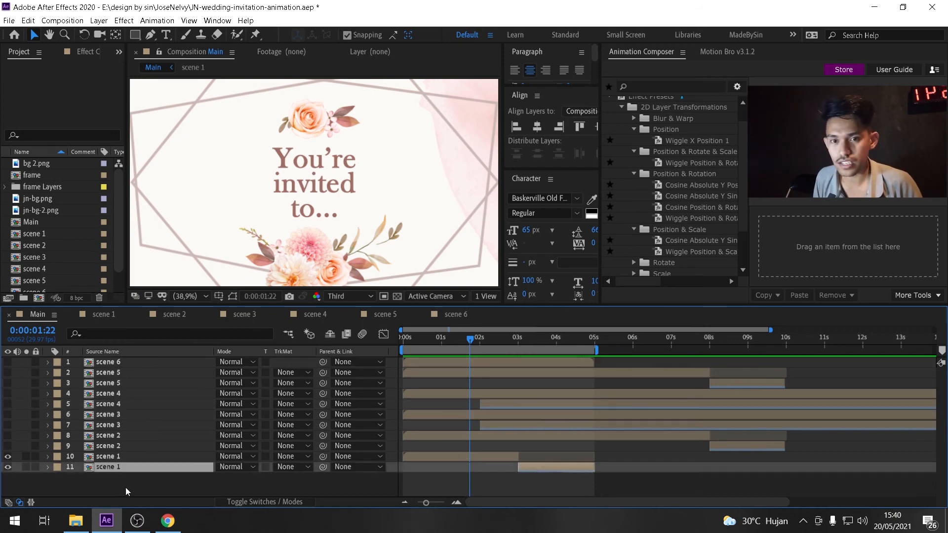
{"action": "left_click", "coordinate": [125, 488]}
Return the playhead to the start, open the scene 1 composition, and preview it.
{"action": "left_click", "coordinate": [83, 528]}
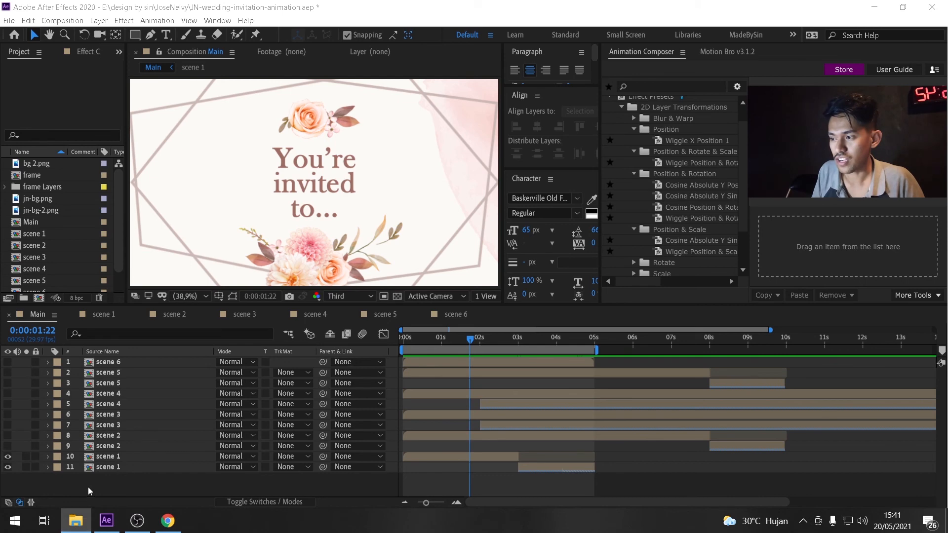
{"action": "mouse_move", "coordinate": [403, 339]}
{"action": "left_mouse_down"}
{"action": "mouse_move", "coordinate": [430, 343]}
{"action": "mouse_move", "coordinate": [401, 353]}
{"action": "left_mouse_up"}
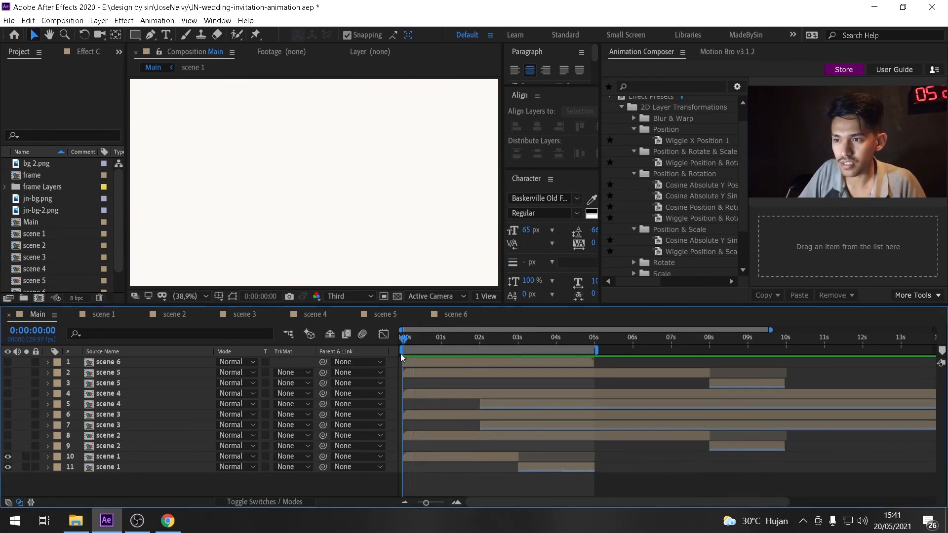
{"action": "left_click", "coordinate": [101, 315]}
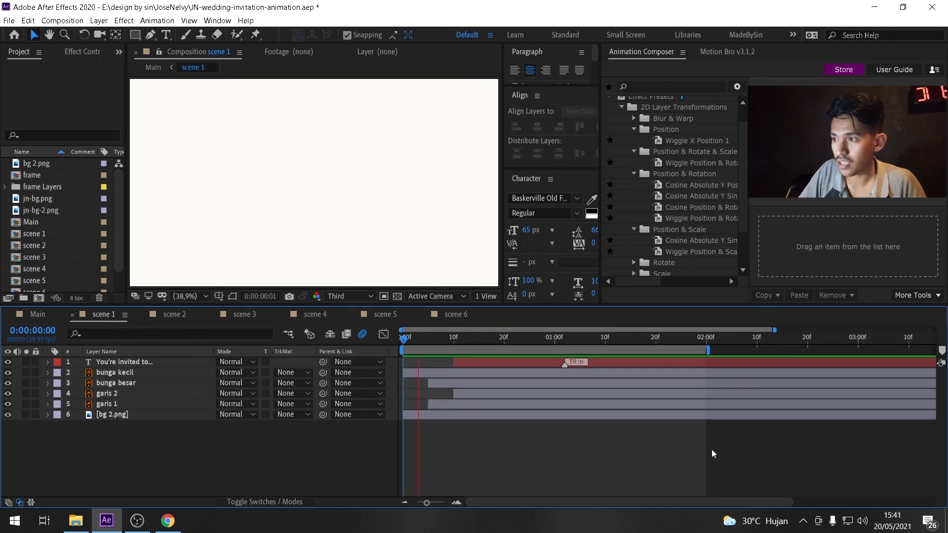
{"action": "key", "text": "space"}
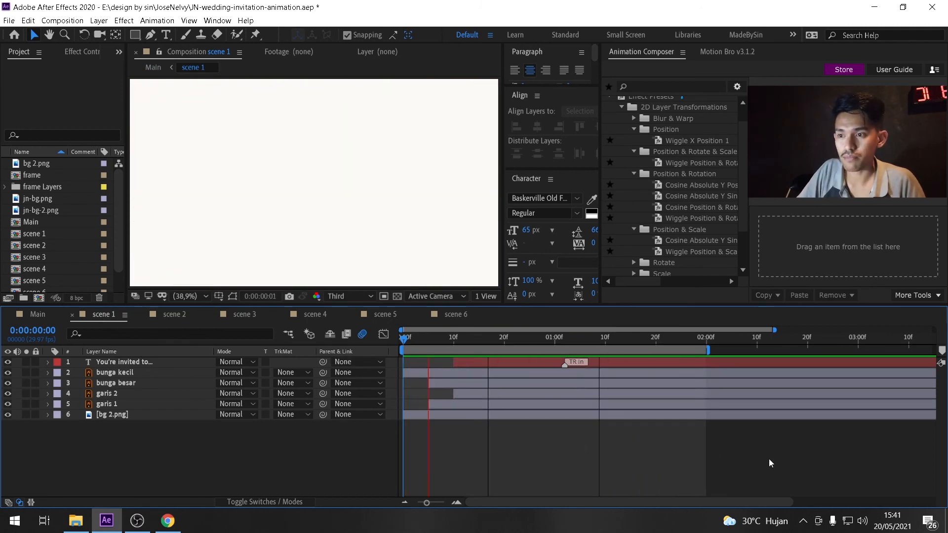